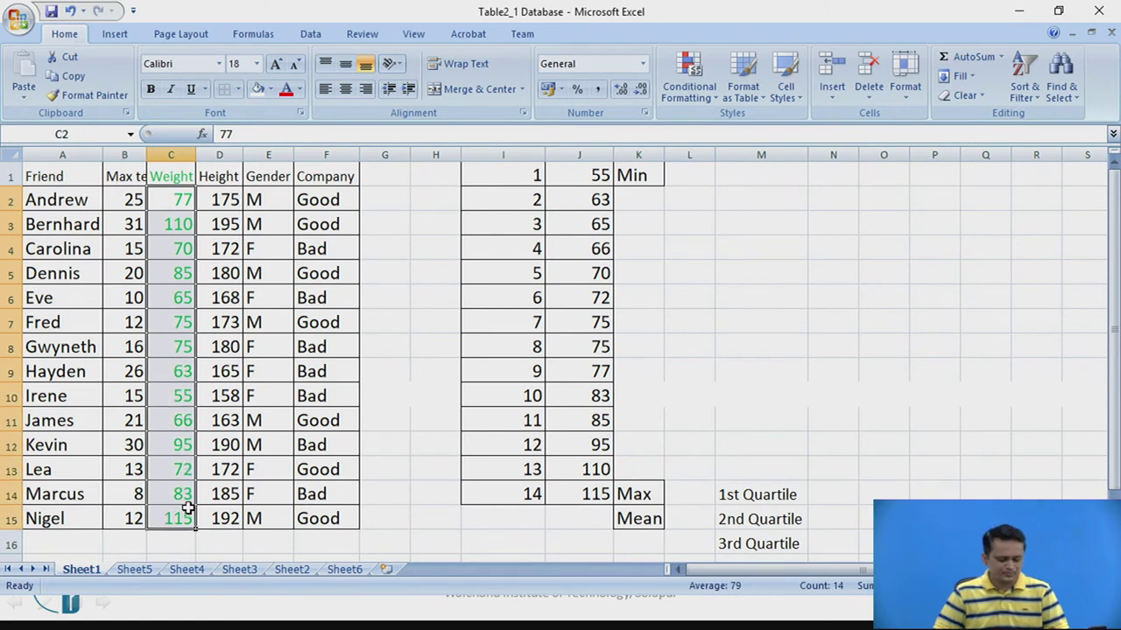
# - Copy the weight values in C2:C15 into column J starting at J1
pyautogui.hotkey('ctrl', 'c')
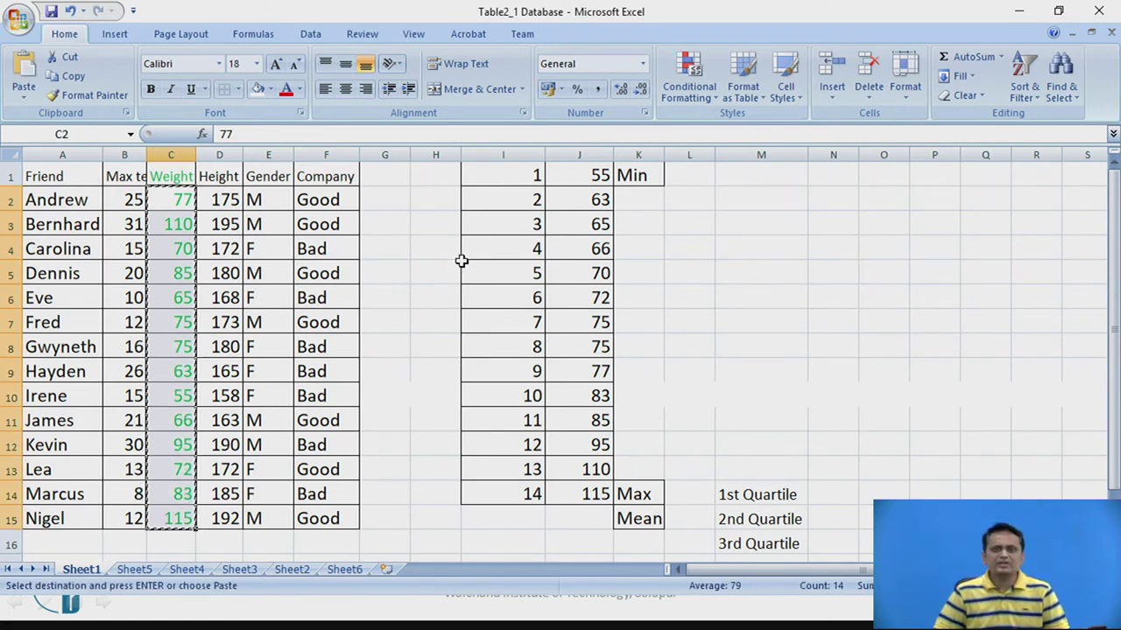
pyautogui.click(569, 173)
pyautogui.hotkey('ctrl', 'v')
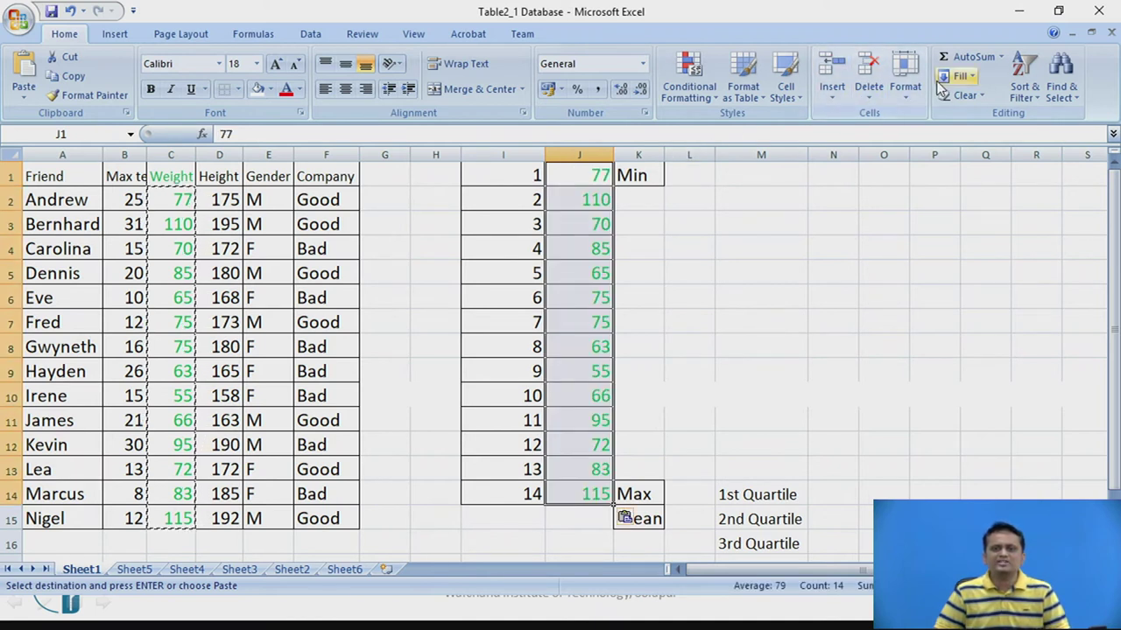
# - Sort the pasted weights in J1:J14 from smallest to largest, continuing with the current selection only
pyautogui.click(1031, 92)
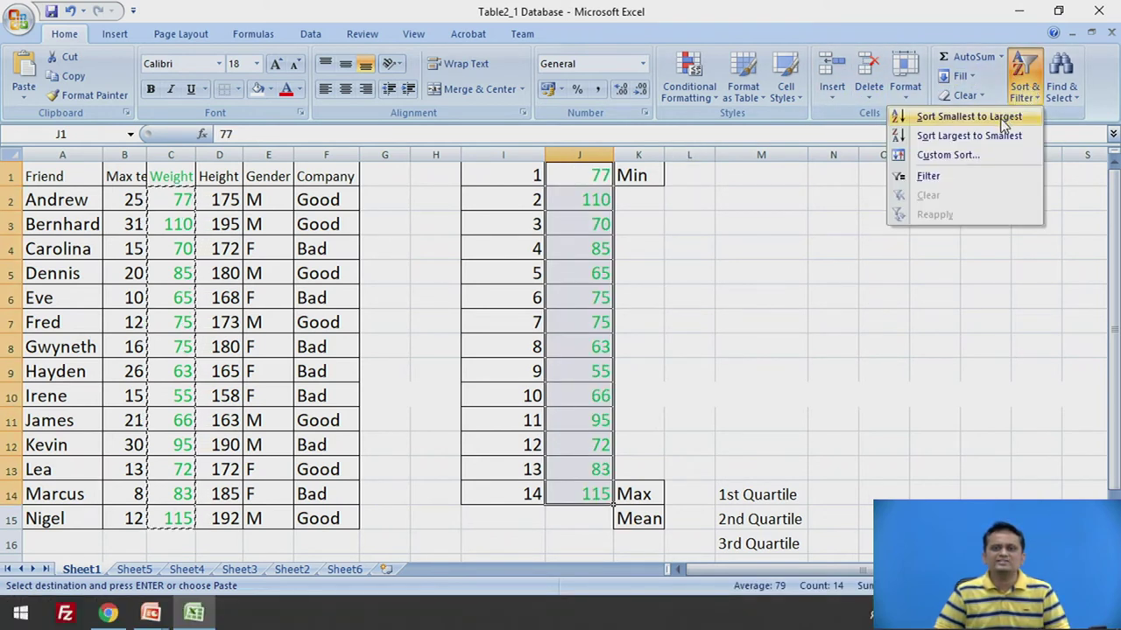
pyautogui.click(996, 126)
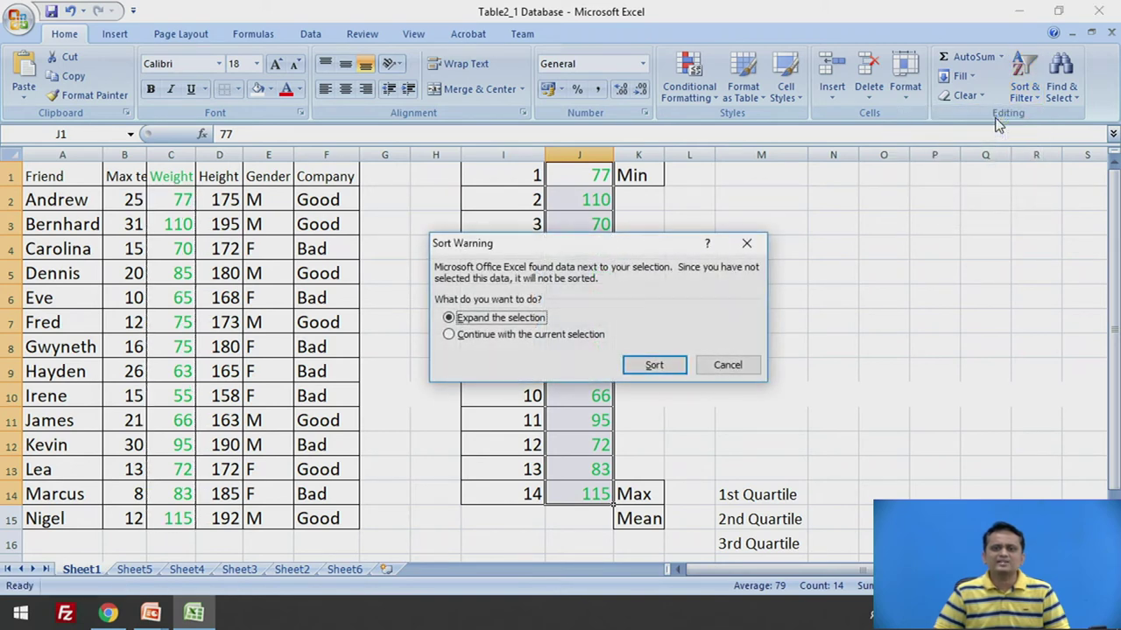
pyautogui.click(544, 337)
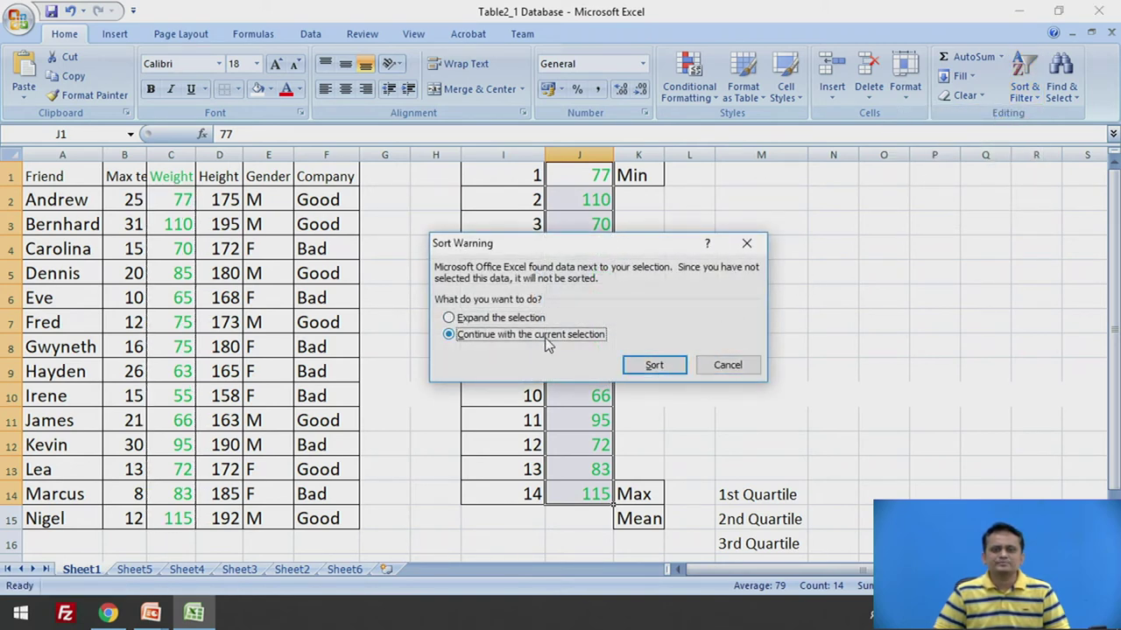
pyautogui.click(659, 366)
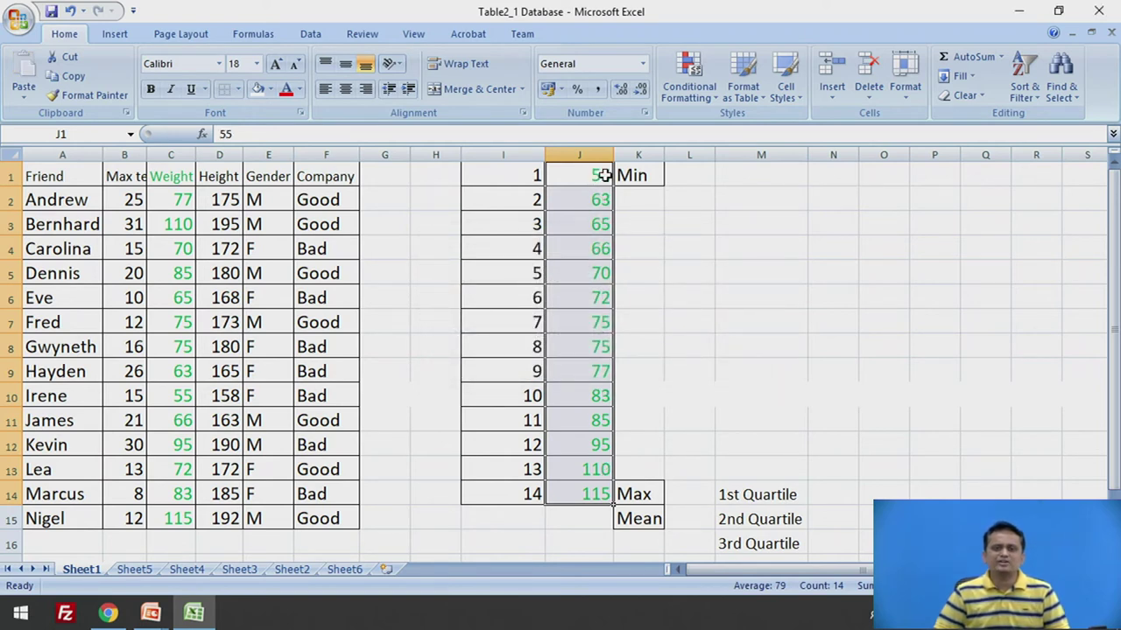
pyautogui.click(640, 175)
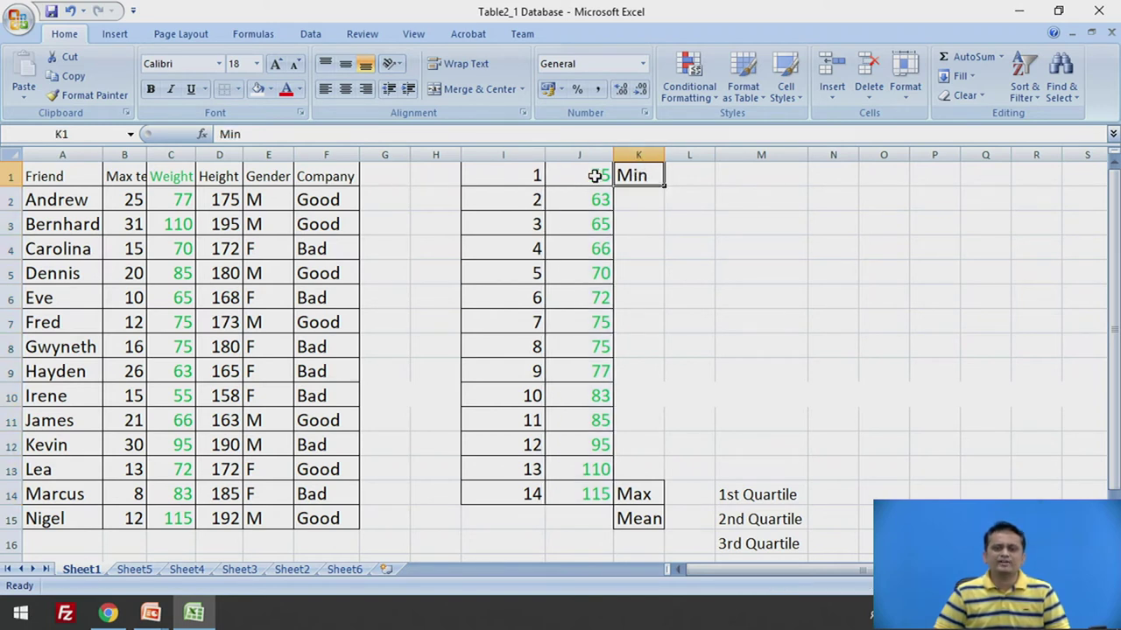
pyautogui.click(636, 494)
pyautogui.click(604, 494)
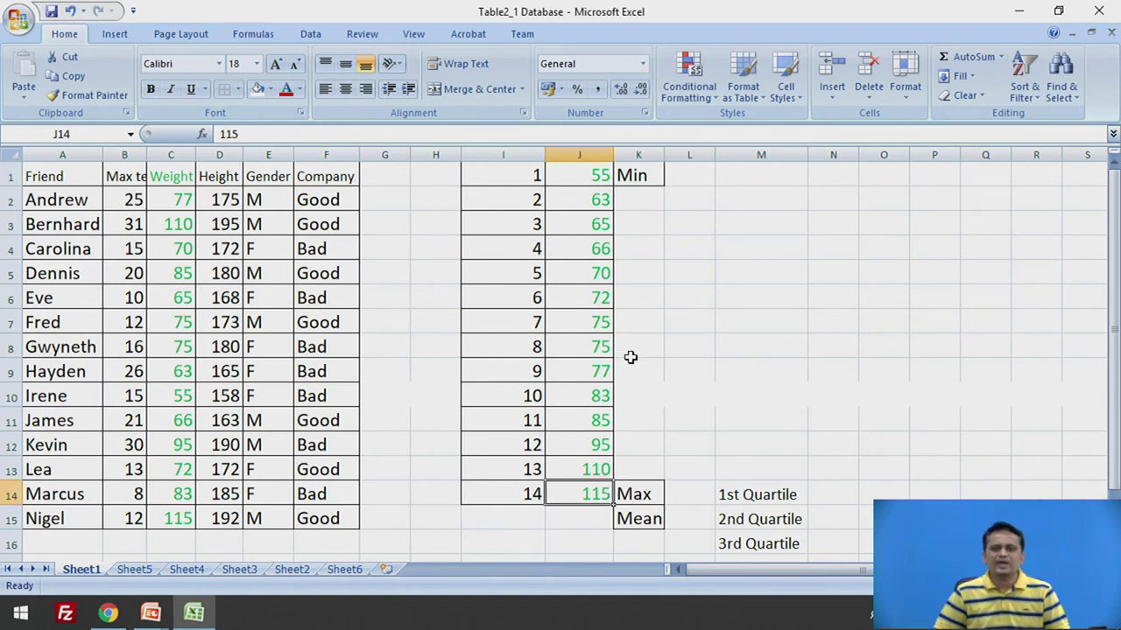
# - Calculate the average of the sorted weights J1:J14 in J15, beside the Mean label
pyautogui.moveTo(585, 172); pyautogui.dragTo(598, 489)
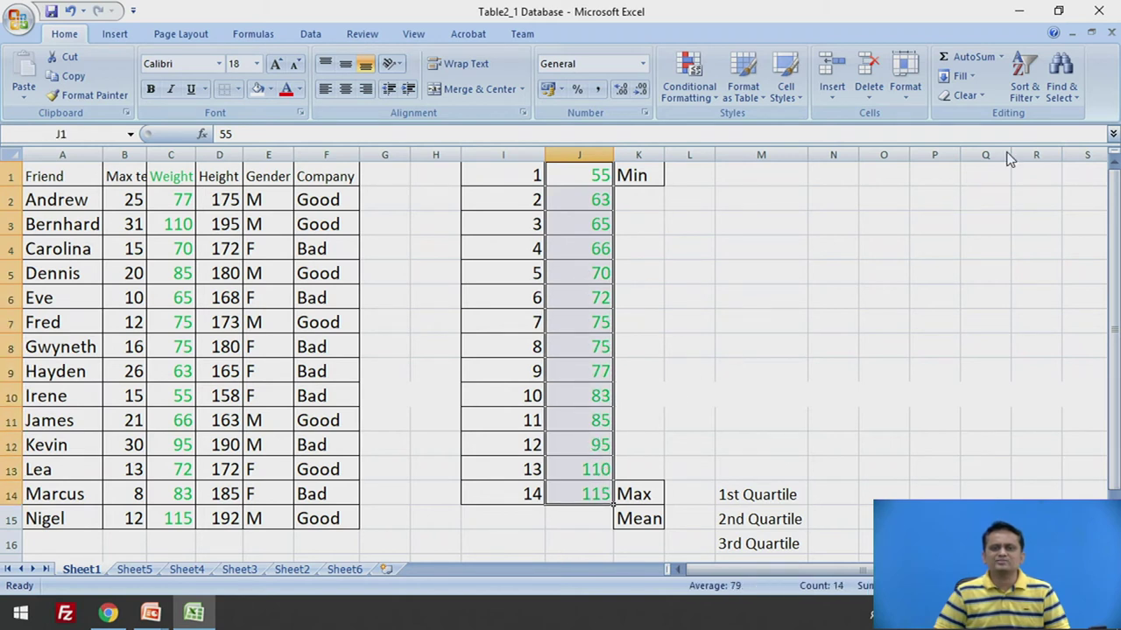
pyautogui.click(1000, 57)
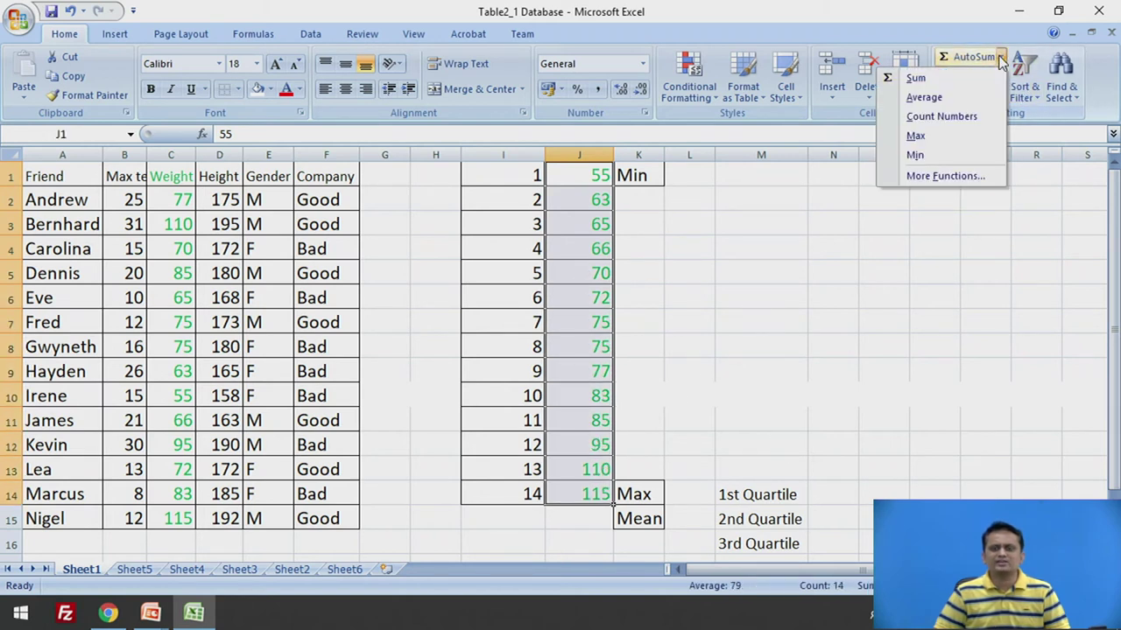
pyautogui.click(959, 100)
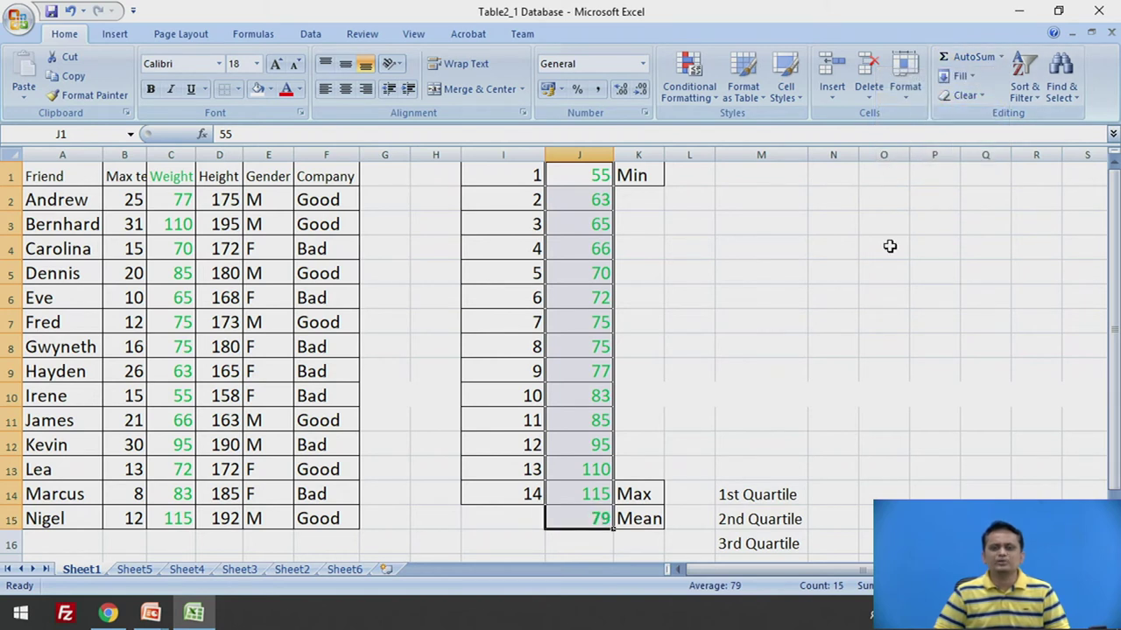
pyautogui.click(589, 519)
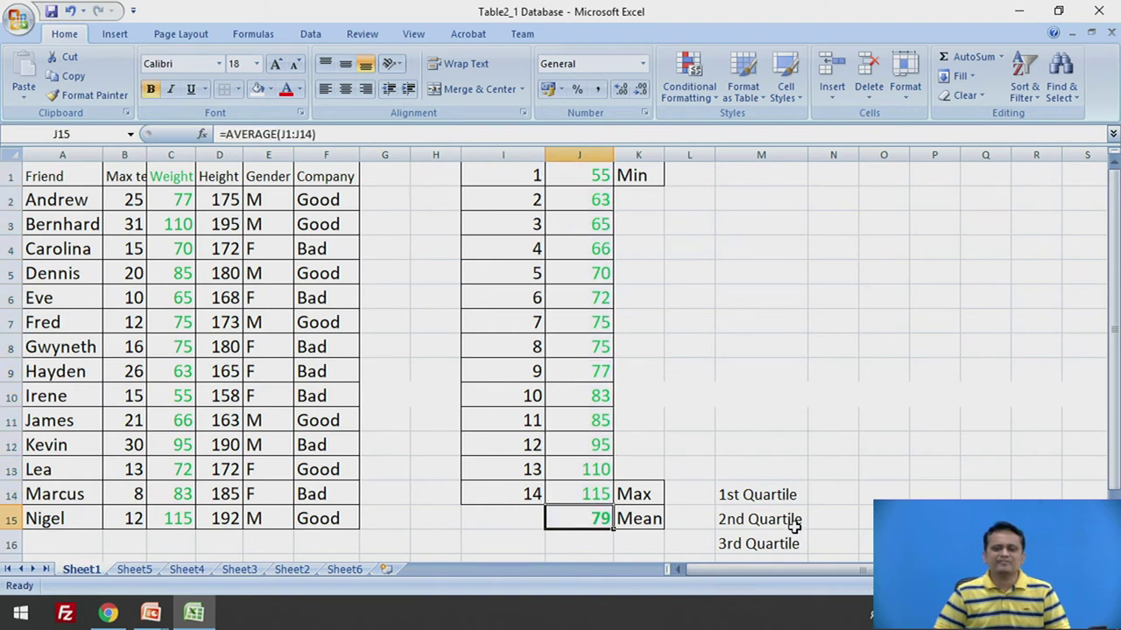
# - Calculate the 1st quartile of the weights in N14 with =QUARTILE(J1:J14,1)
pyautogui.click(832, 495)
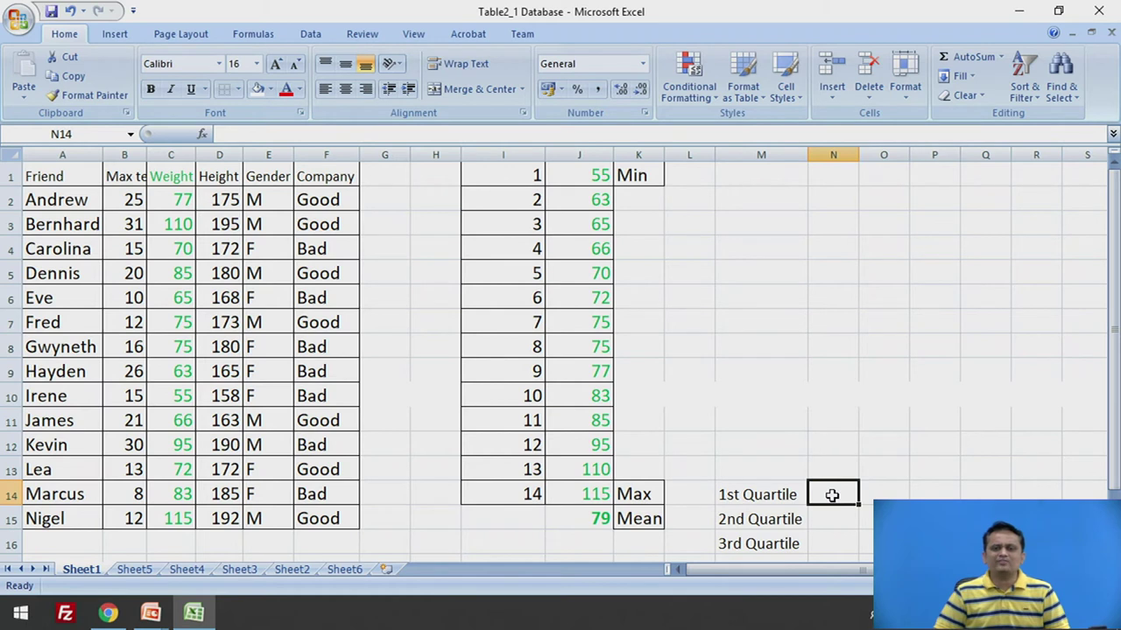
pyautogui.write('=')
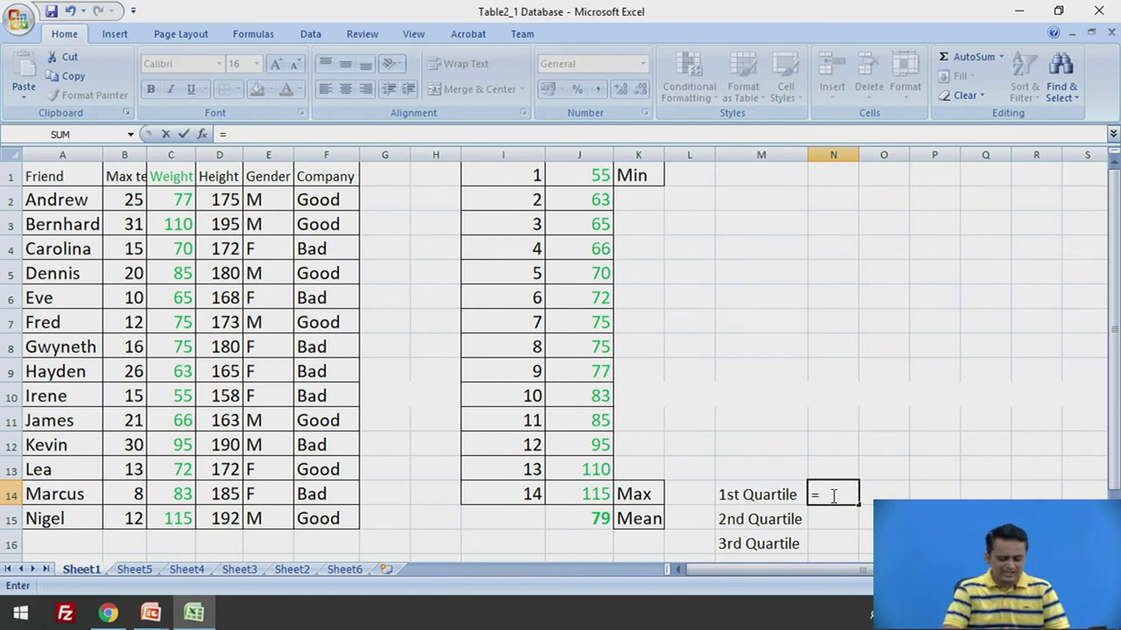
pyautogui.write('quart')
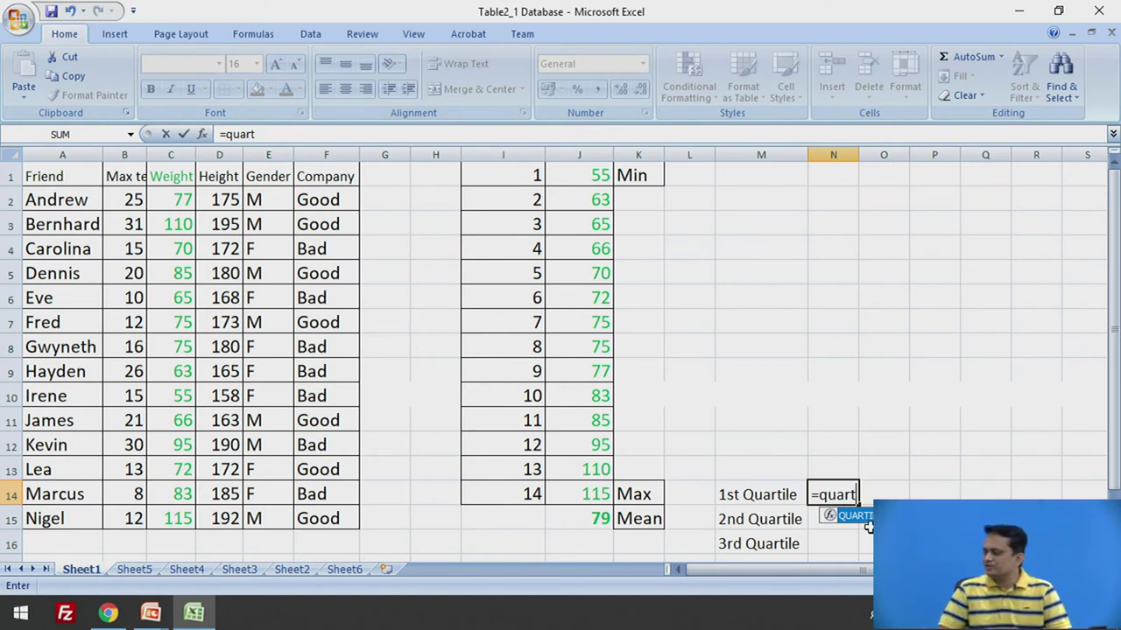
pyautogui.doubleClick(865, 516)
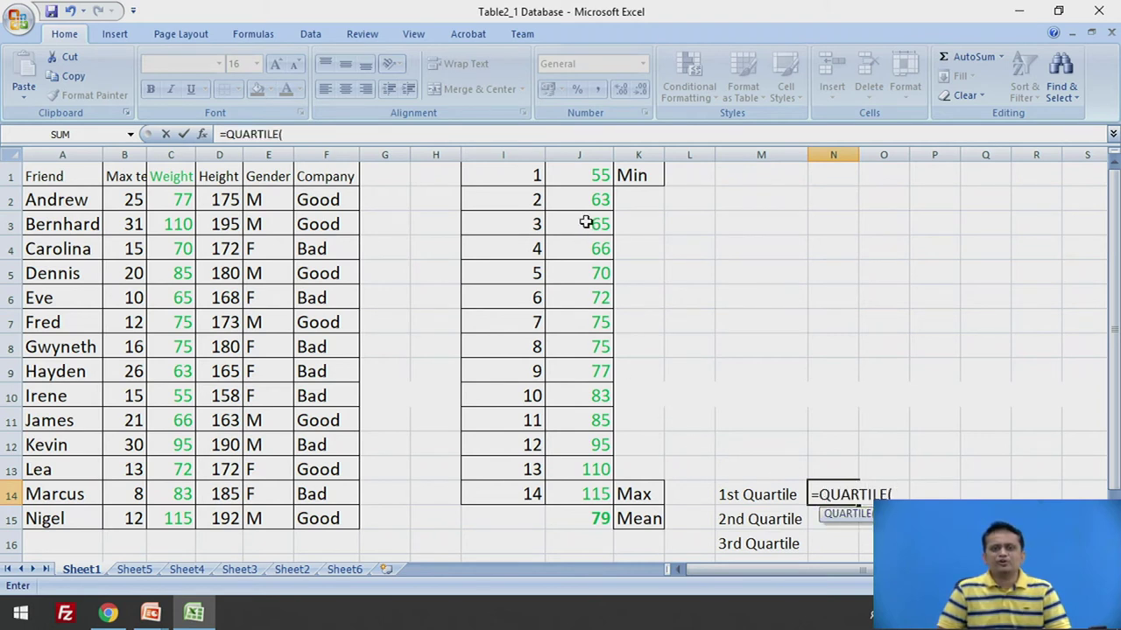
pyautogui.click(584, 169)
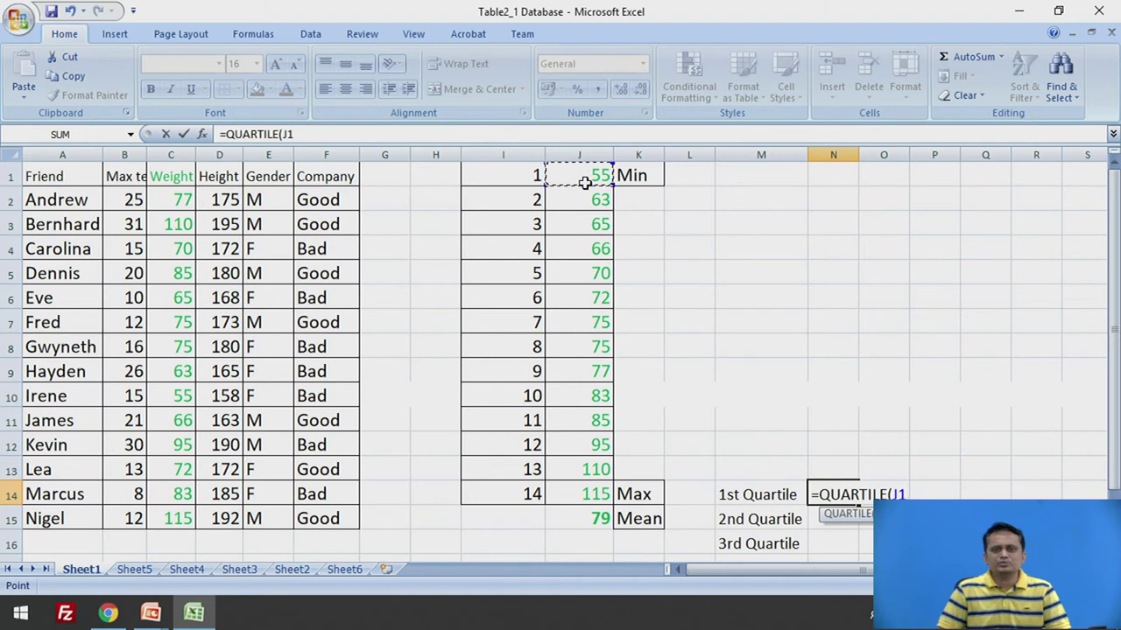
pyautogui.moveTo(584, 182); pyautogui.dragTo(592, 495)
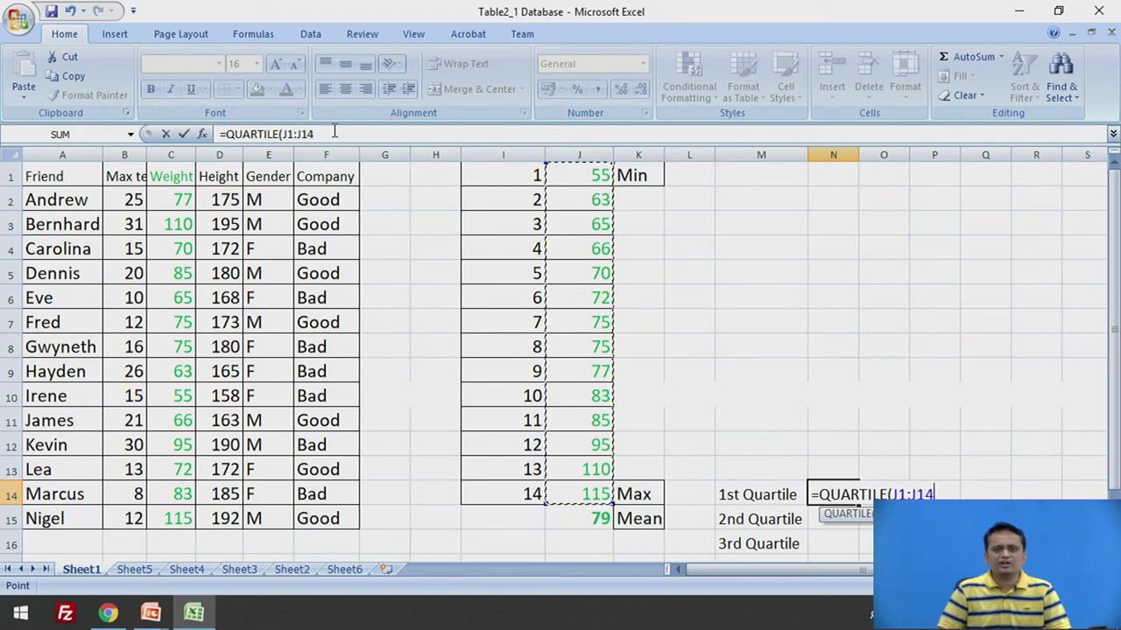
pyautogui.click(333, 131)
pyautogui.write(',1')
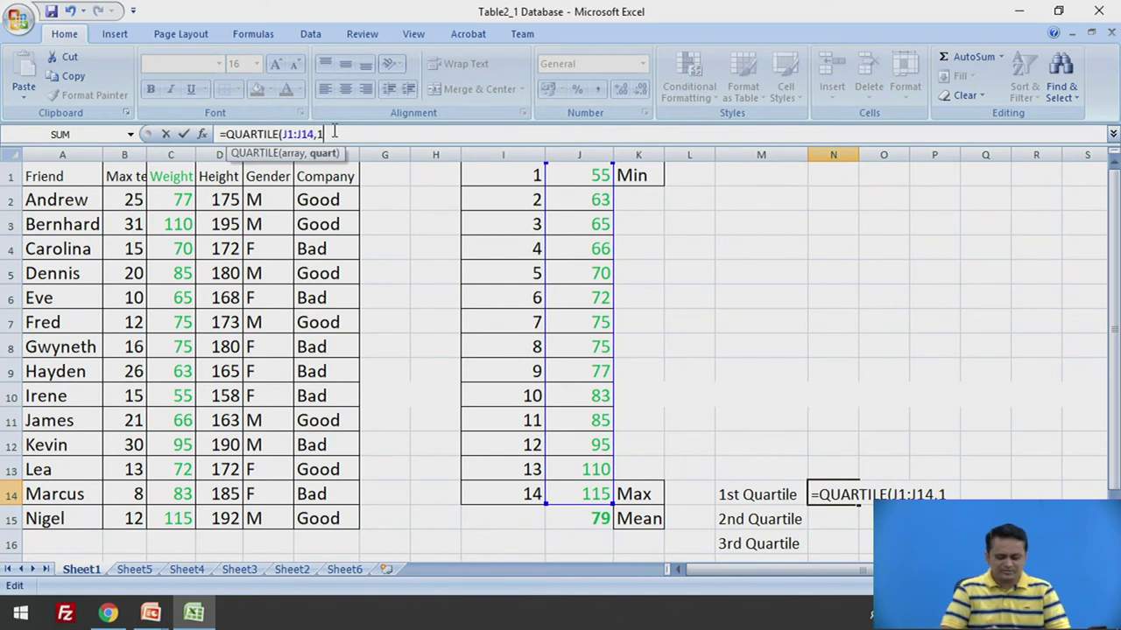
pyautogui.press('Return')
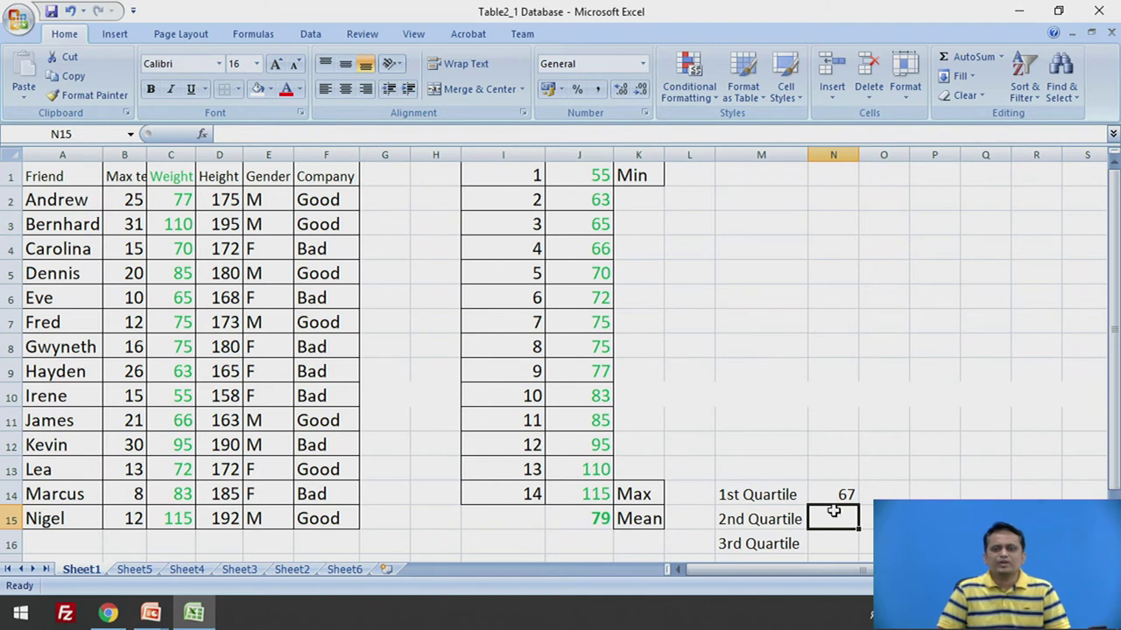
# - Calculate the 2nd quartile of the weights in N15 with =QUARTILE(J1:J14,2)
pyautogui.write('=')
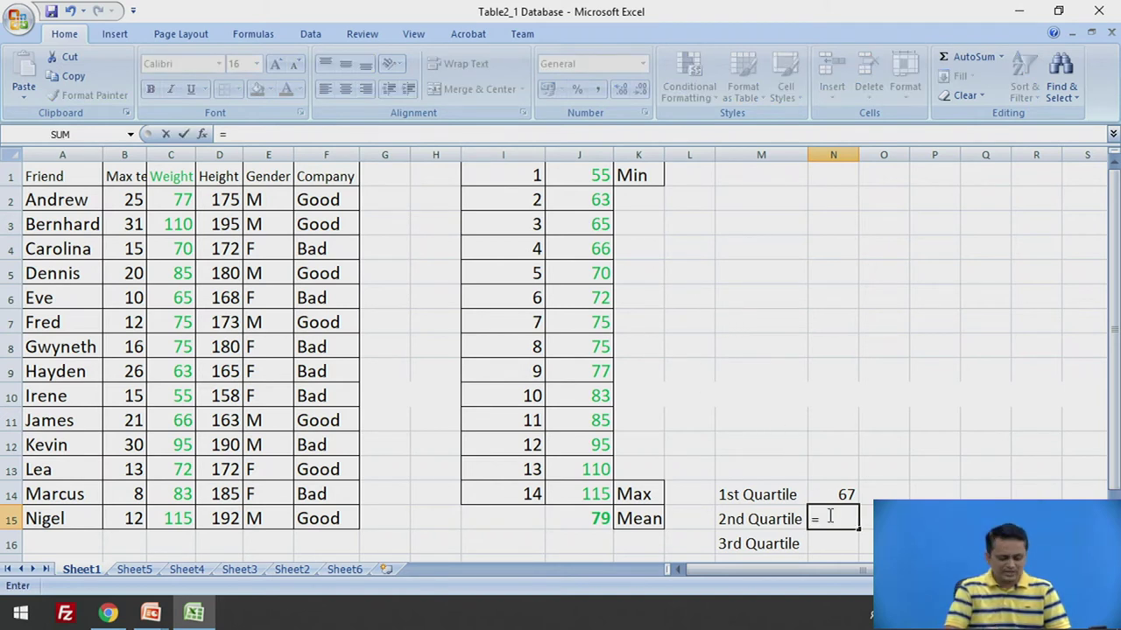
pyautogui.write('qu')
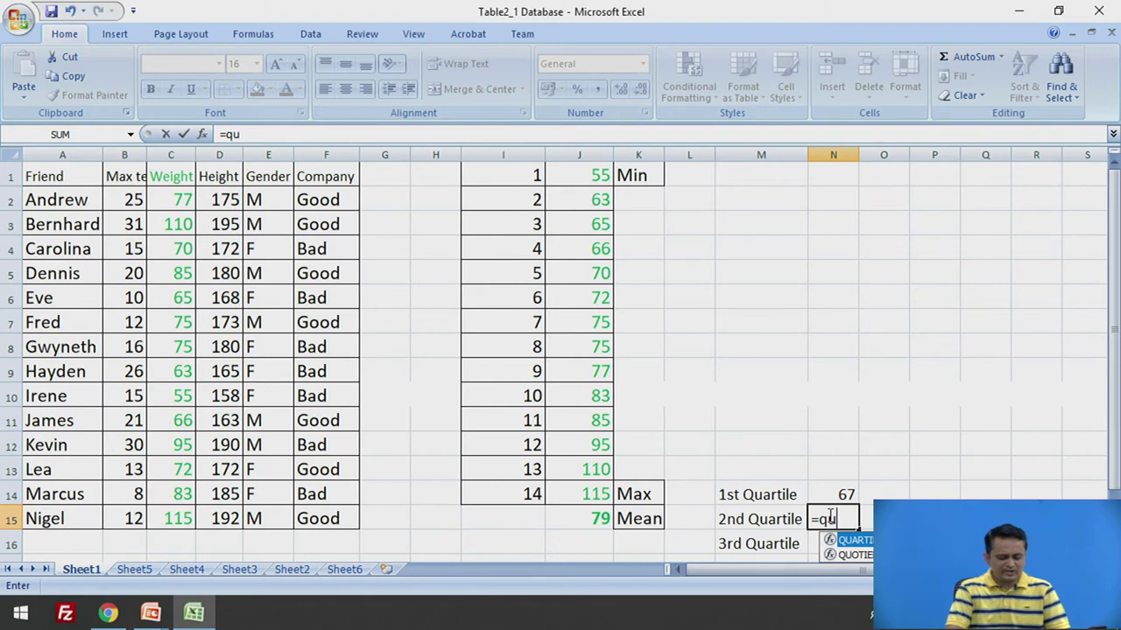
pyautogui.write('artile')
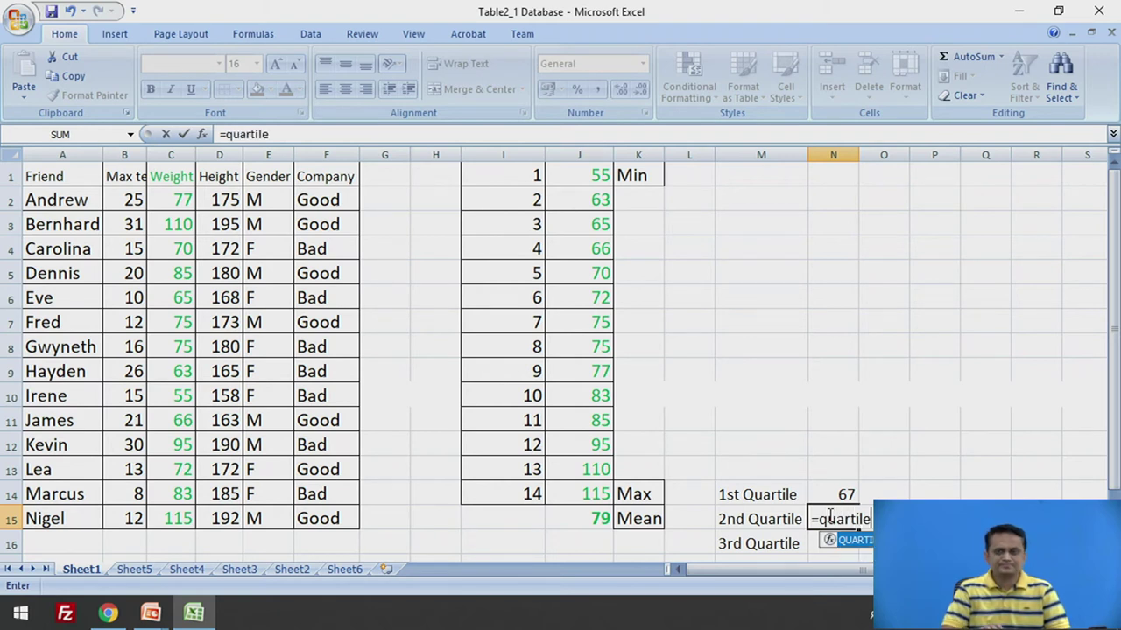
pyautogui.write('(')
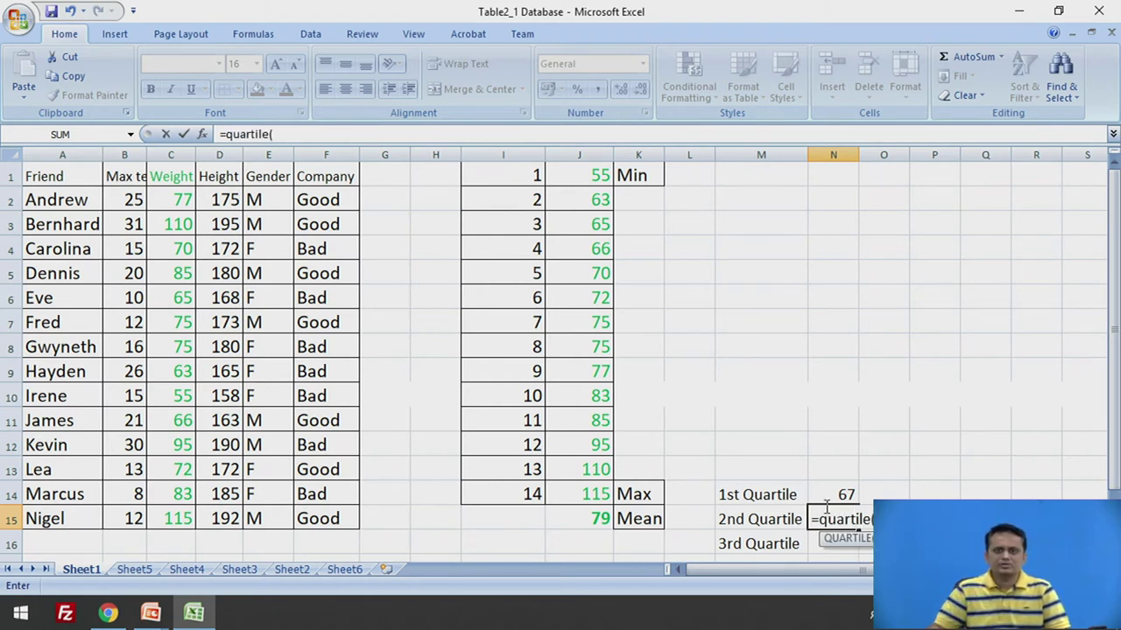
pyautogui.moveTo(590, 171); pyautogui.dragTo(587, 496)
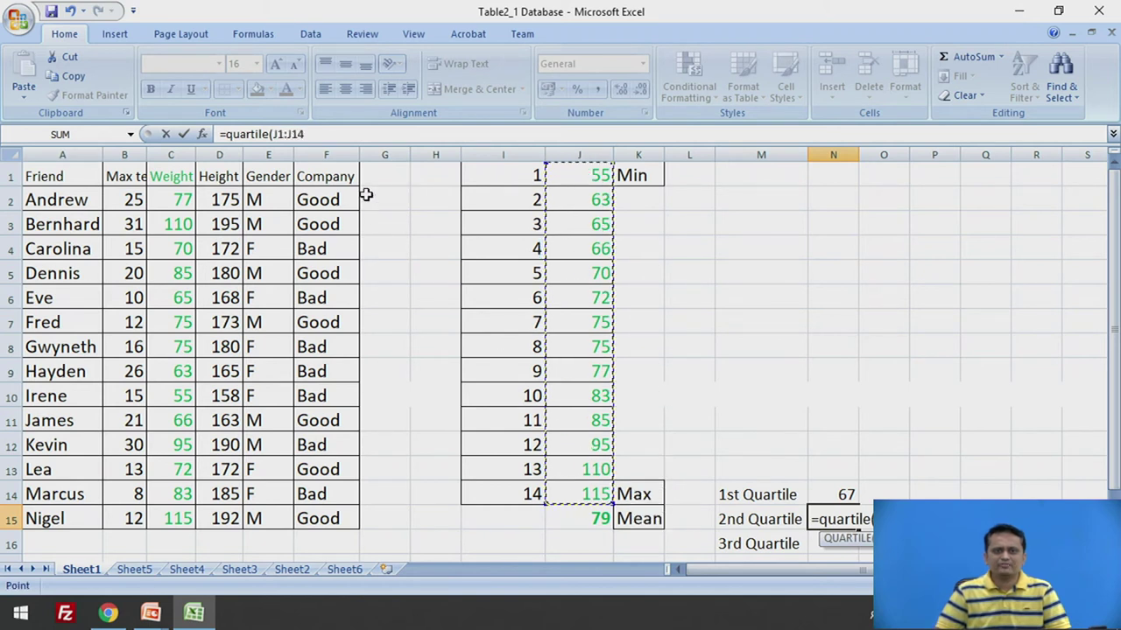
pyautogui.click(330, 134)
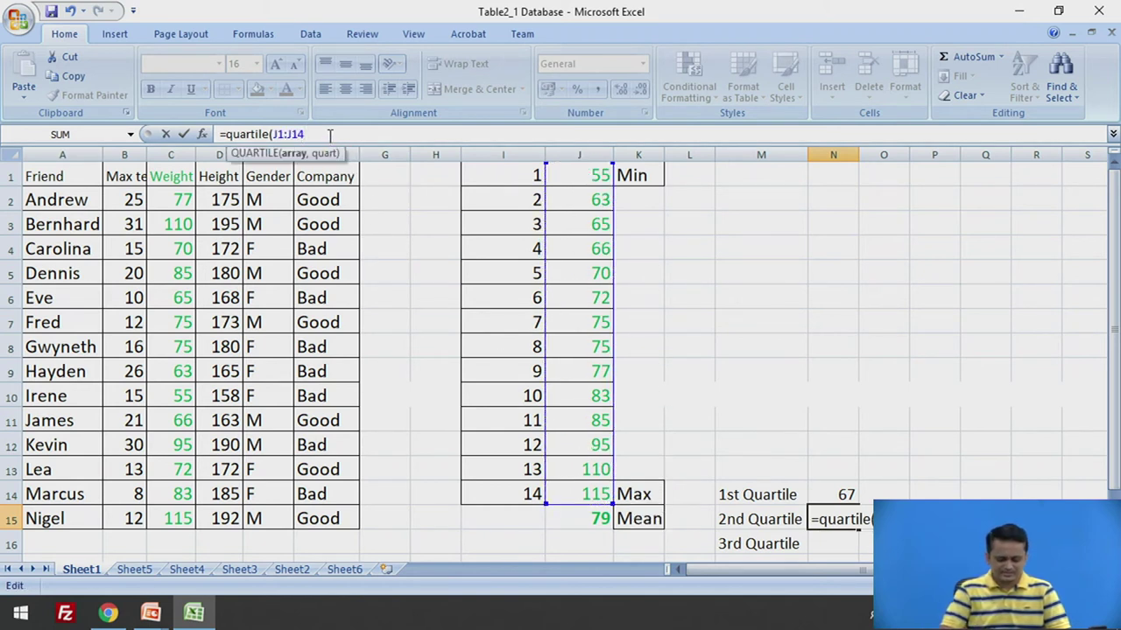
pyautogui.write(',2)')
pyautogui.press('Return')
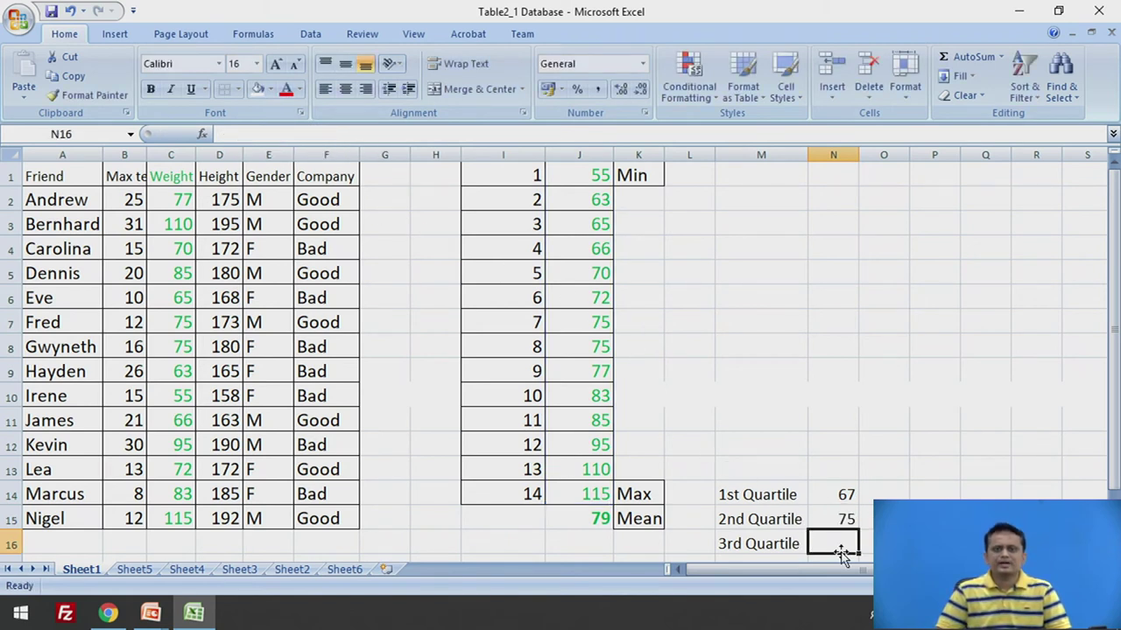
# - Calculate the 3rd quartile of the weights in N16 with =QUARTILE(J1:J14,3) and widen column N slightly
pyautogui.write('=')
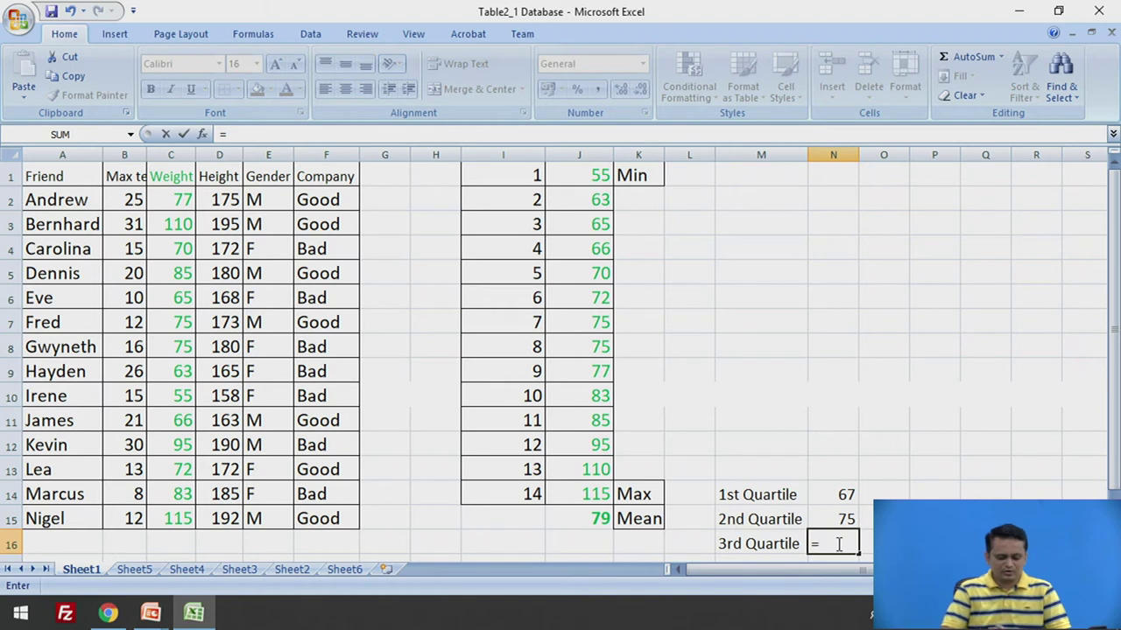
pyautogui.write('qua')
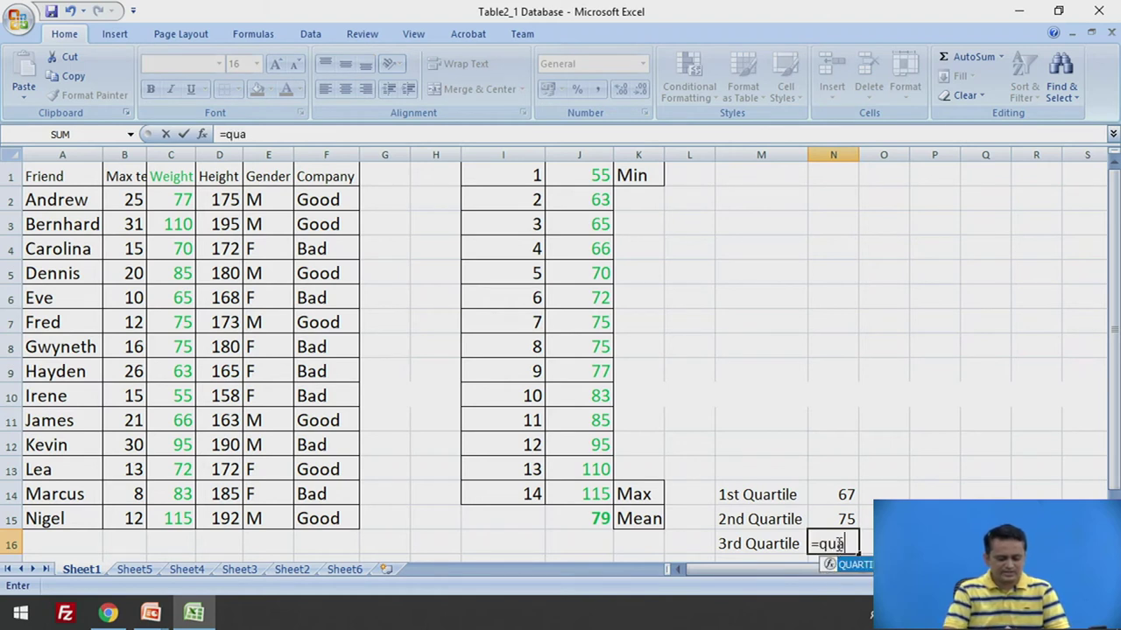
pyautogui.write('rti')
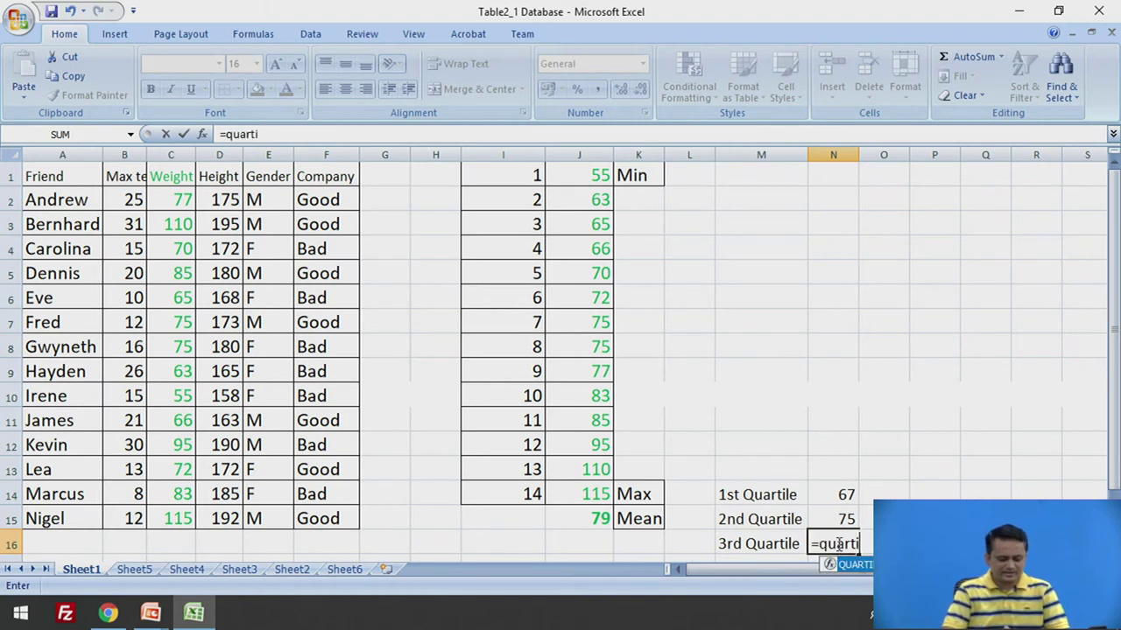
pyautogui.write('le(')
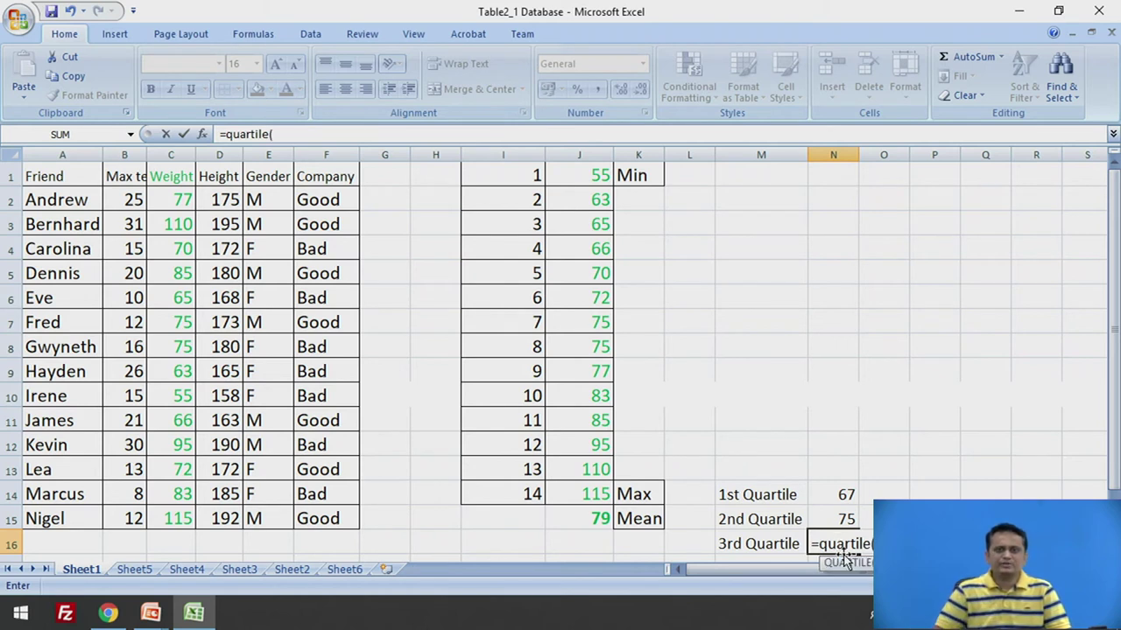
pyautogui.moveTo(591, 173); pyautogui.dragTo(573, 504)
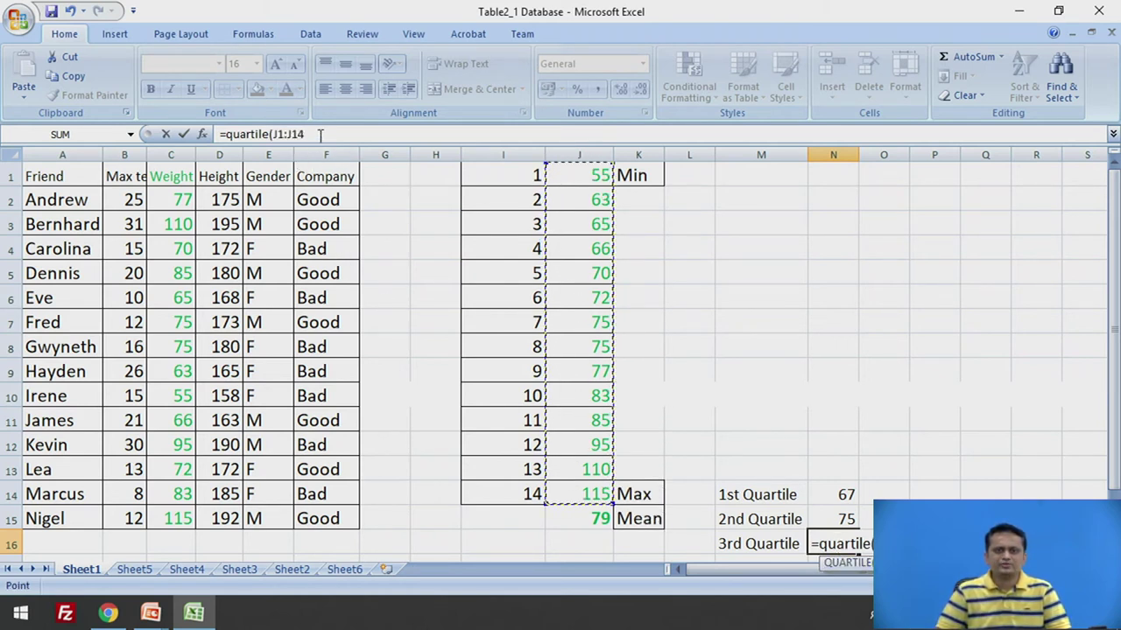
pyautogui.click(319, 134)
pyautogui.write(',')
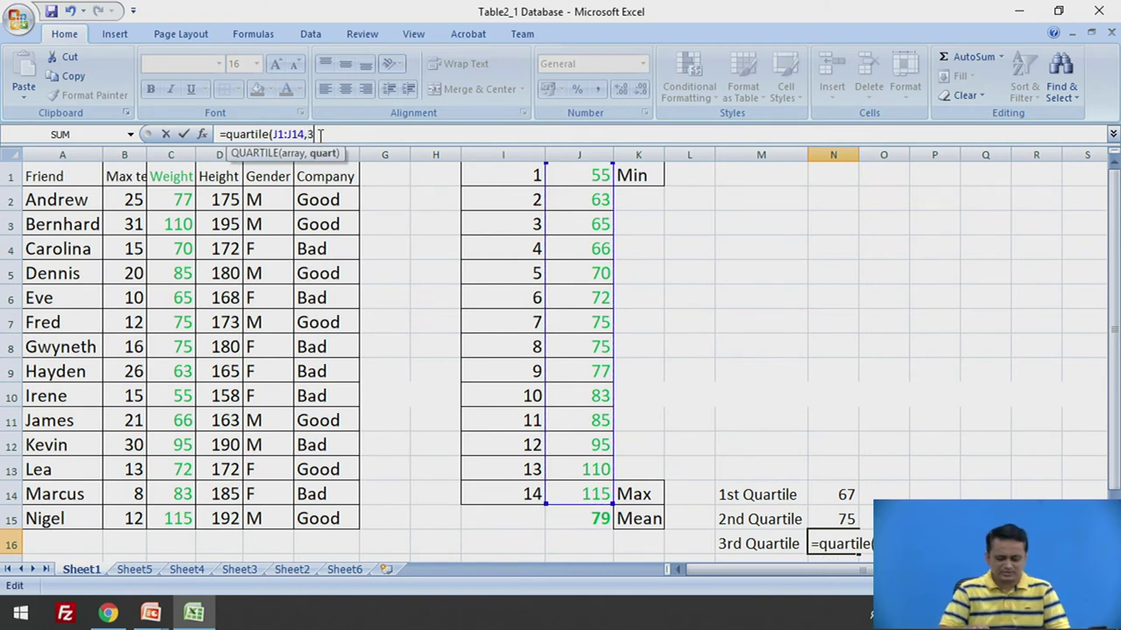
pyautogui.write('3)')
pyautogui.press('Return')
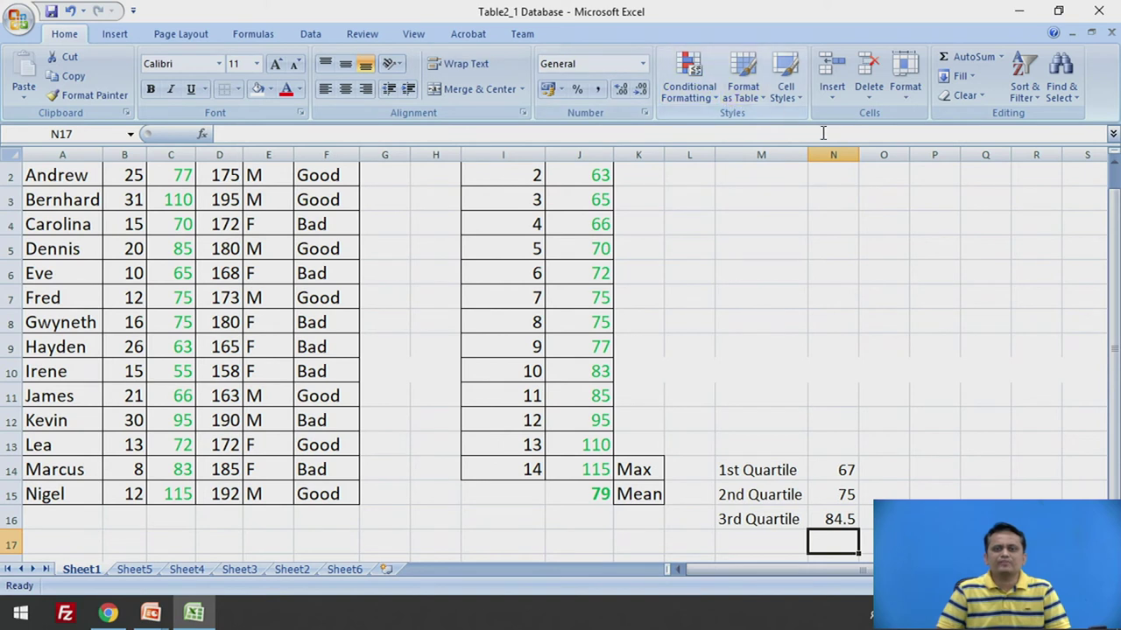
pyautogui.moveTo(858, 152); pyautogui.dragTo(873, 154)
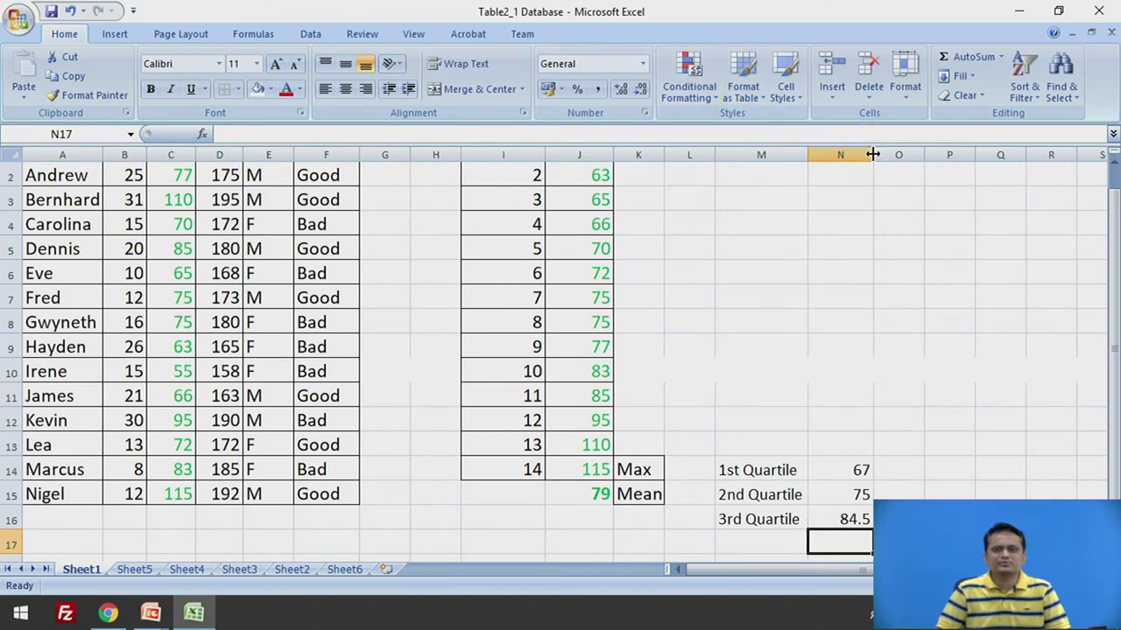
# - Review the computed weight statistics: the minimum, the mean and the three quartile formulas in N14:N16
pyautogui.scroll(1, 716, 235)
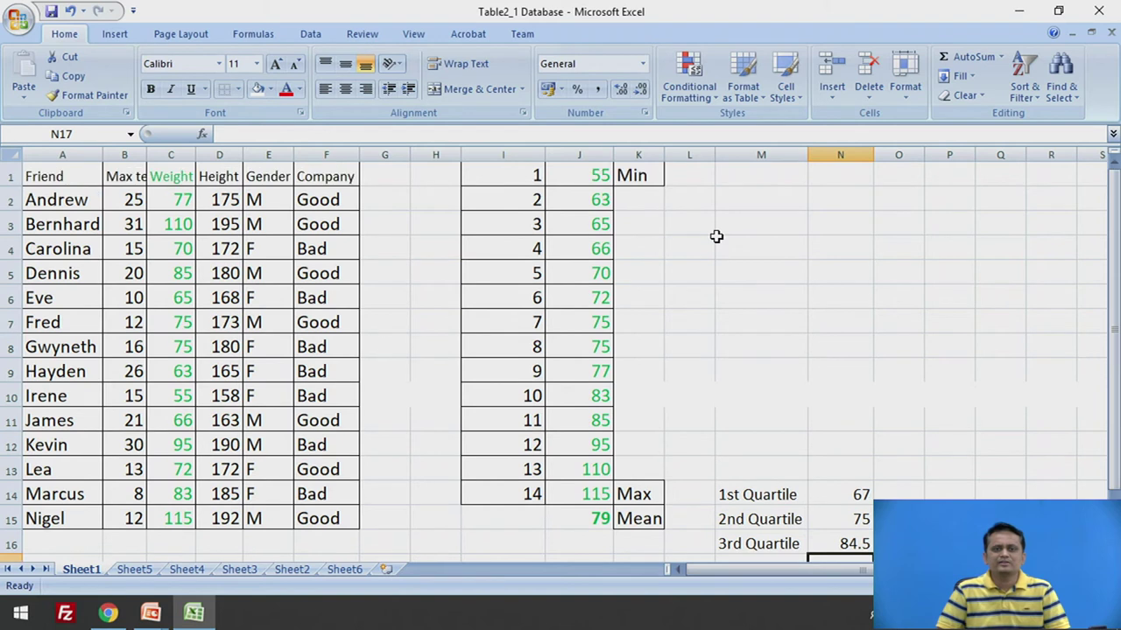
pyautogui.click(592, 178)
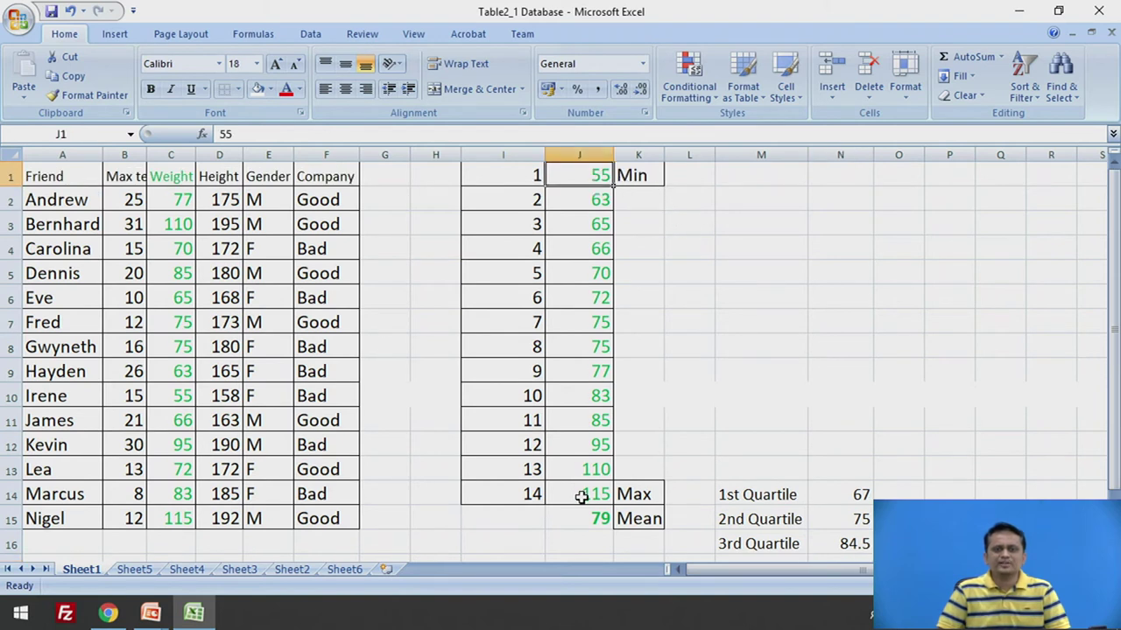
pyautogui.click(622, 518)
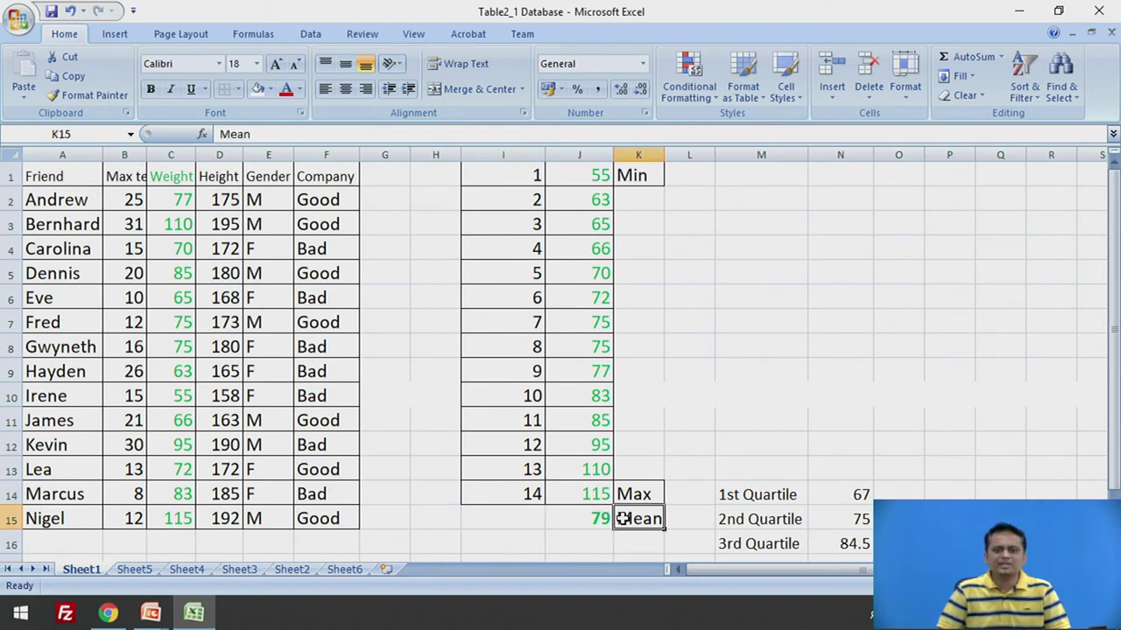
pyautogui.click(832, 492)
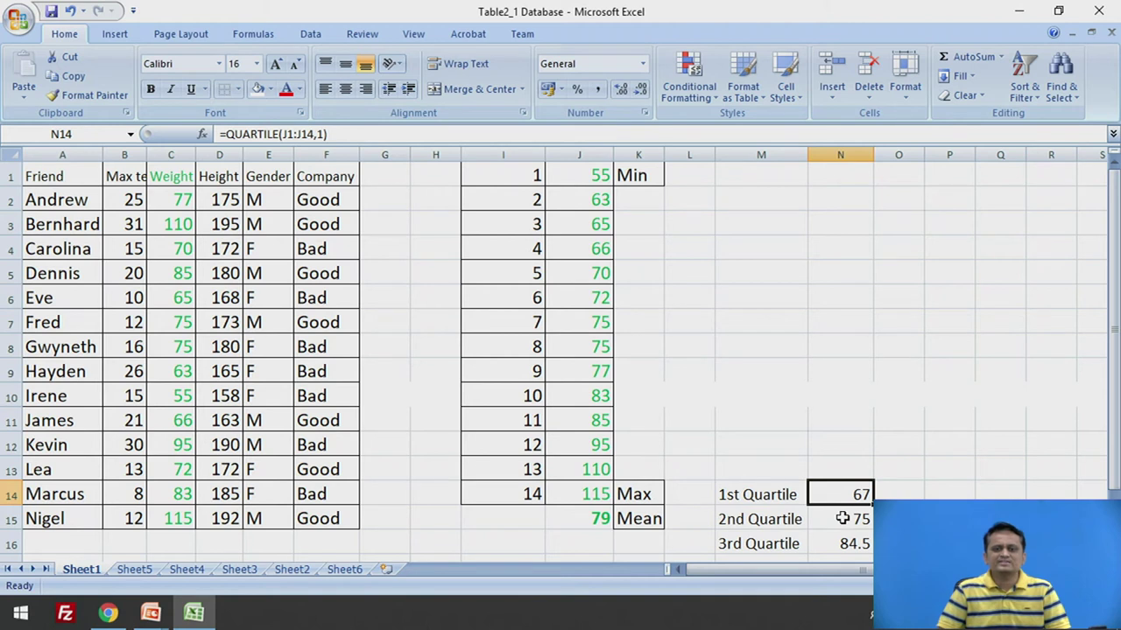
pyautogui.click(839, 519)
pyautogui.click(840, 545)
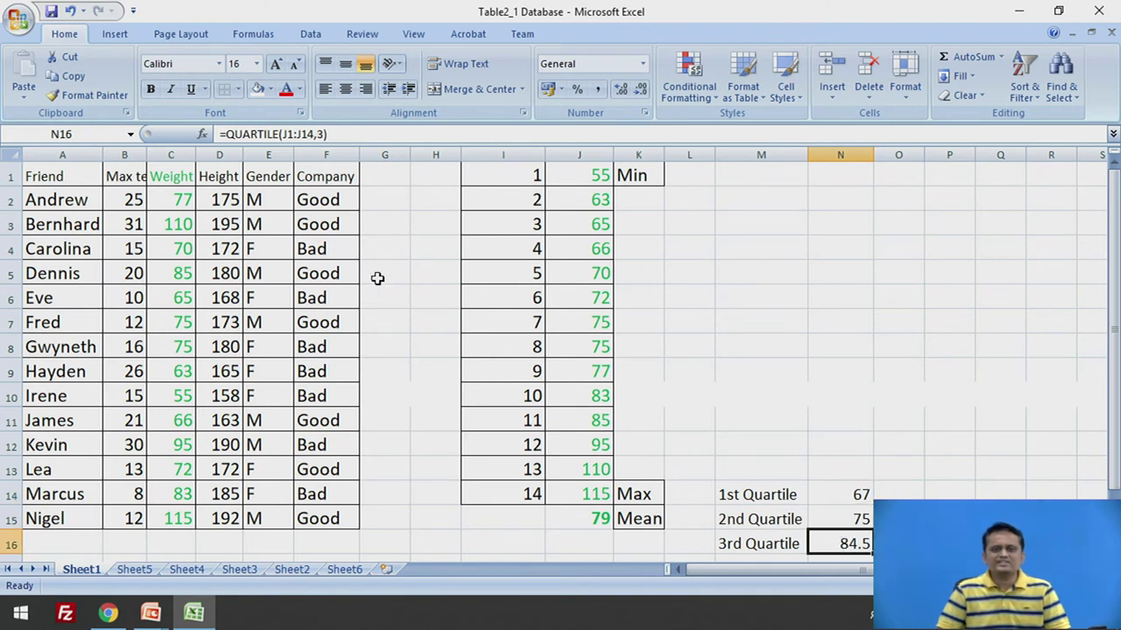
# - Copy the Height values D2:D15 over the sorted weights, starting in cell J1
pyautogui.moveTo(224, 200); pyautogui.dragTo(226, 518)
pyautogui.hotkey('ctrl', 'c')
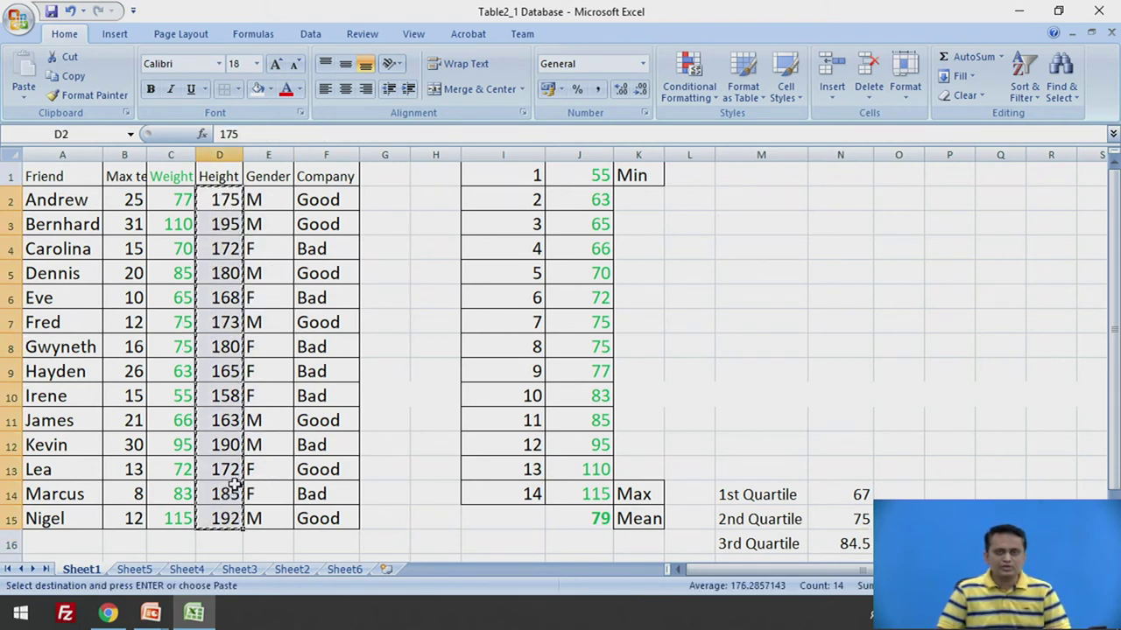
pyautogui.click(573, 168)
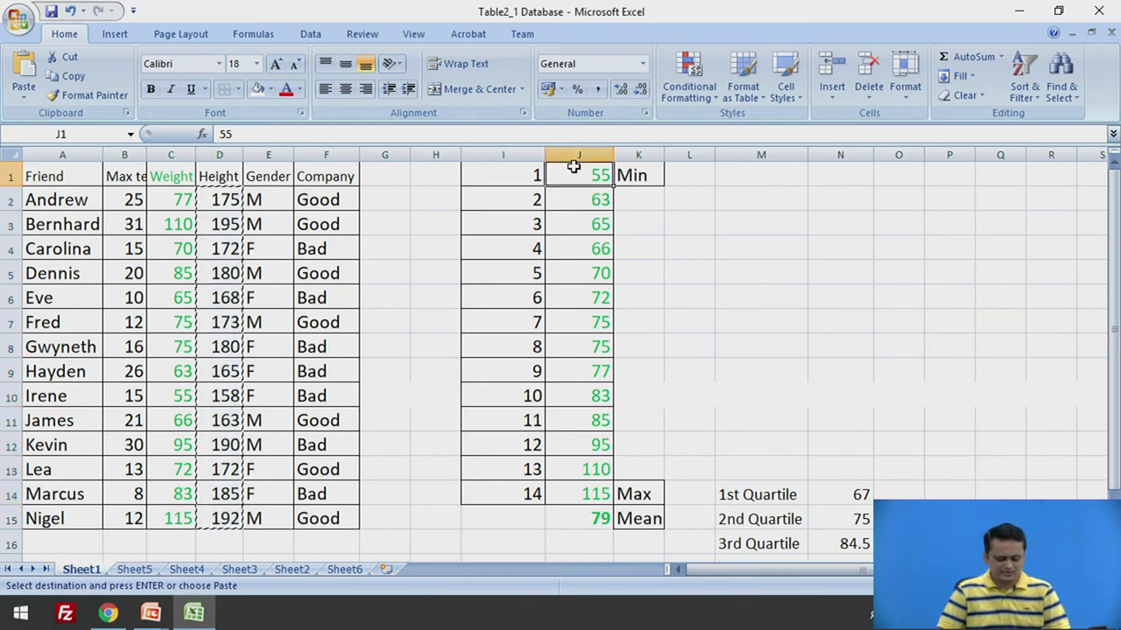
pyautogui.hotkey('ctrl', 'v')
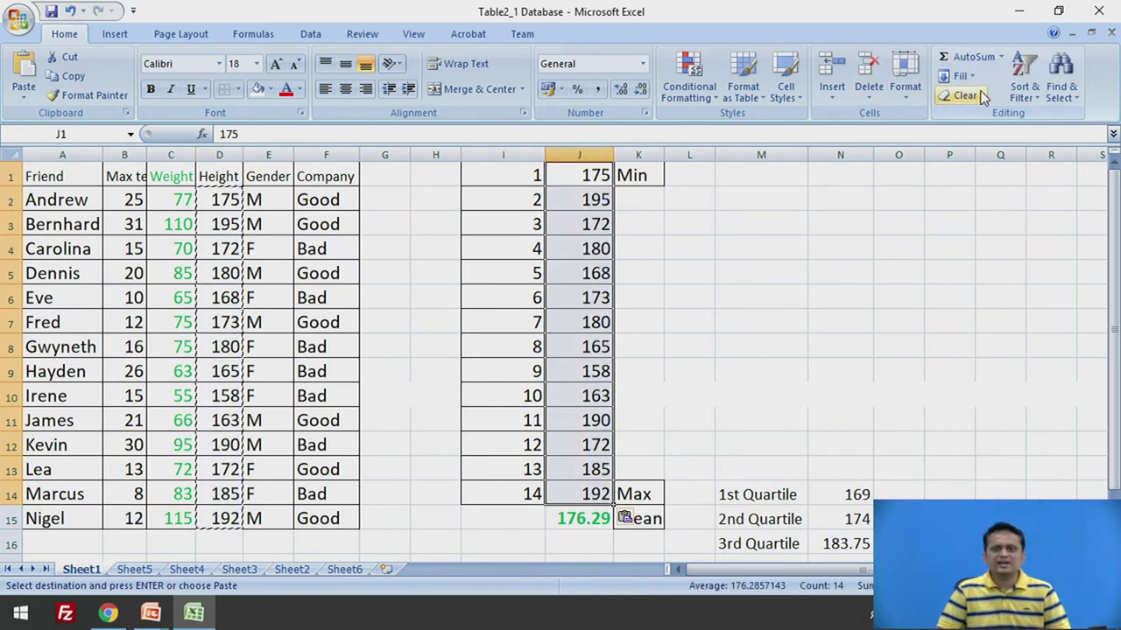
# - Sort the pasted heights in J1:J14 from smallest to largest, continuing with the current selection only
pyautogui.click(1019, 98)
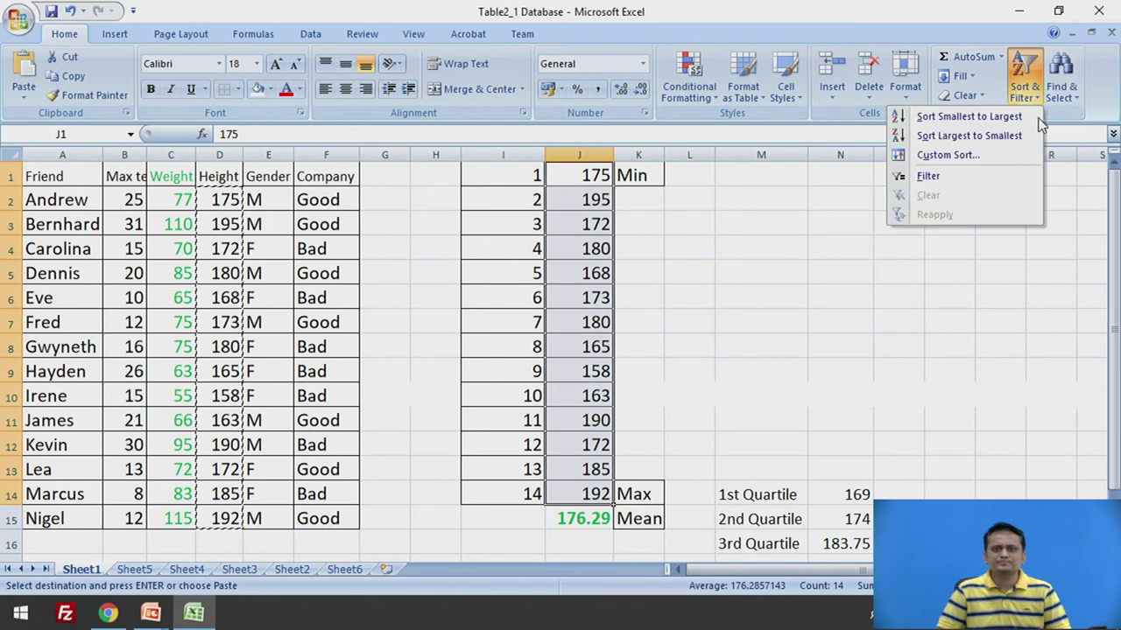
pyautogui.click(1006, 119)
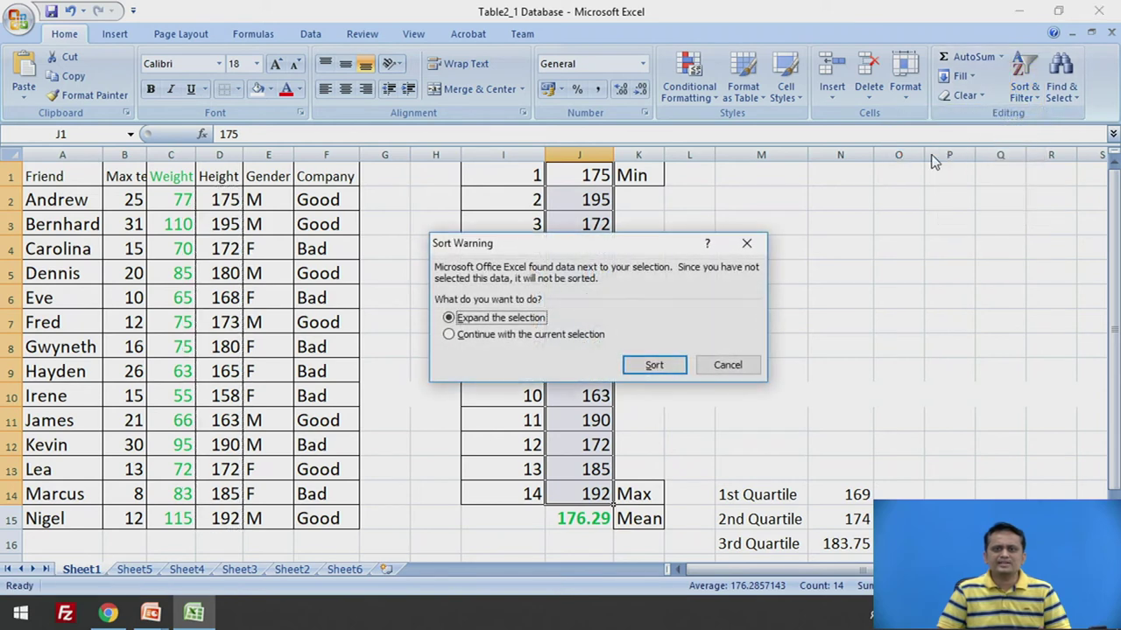
pyautogui.click(561, 341)
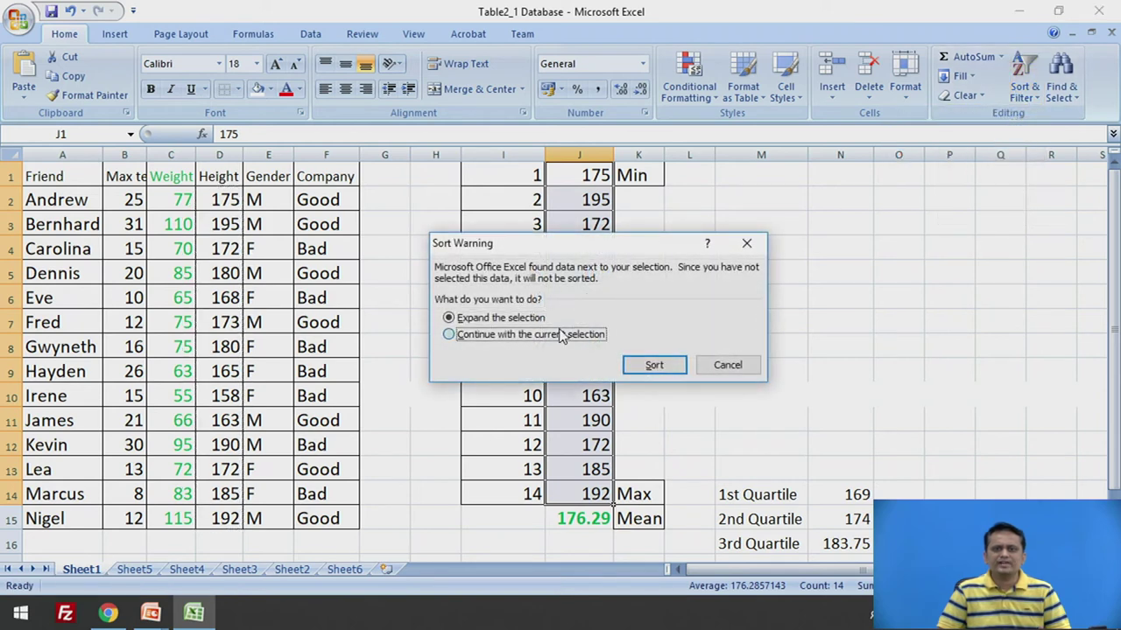
pyautogui.click(651, 365)
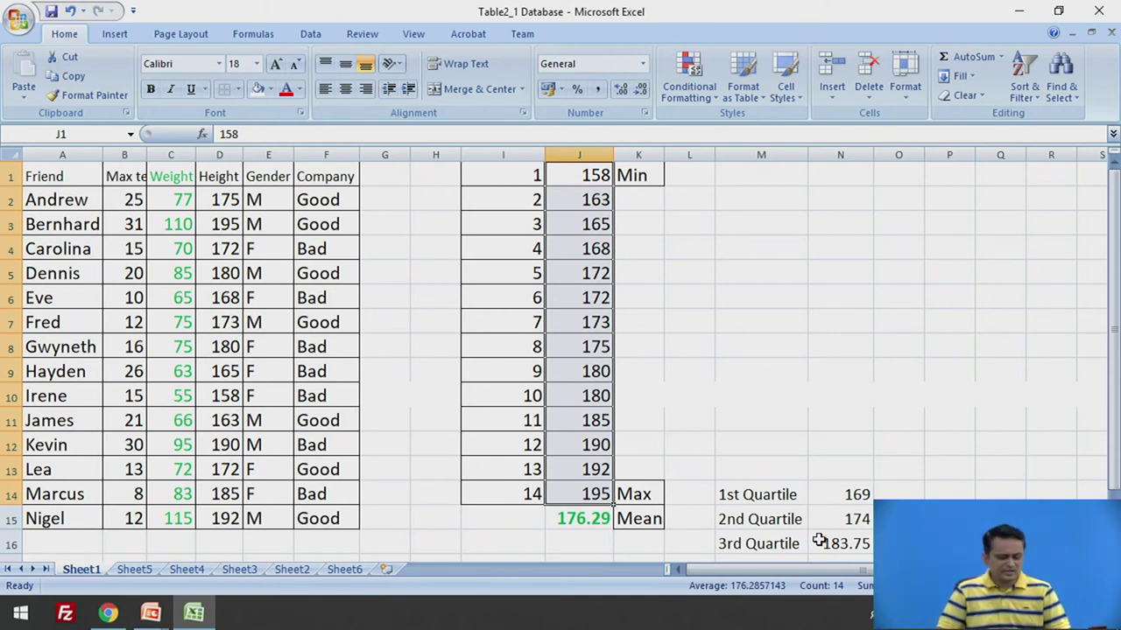
# - Switch to the PowerPoint slide show and advance to the "What is box-plot ?" slide
pyautogui.hotkey('alt', 'Tab')
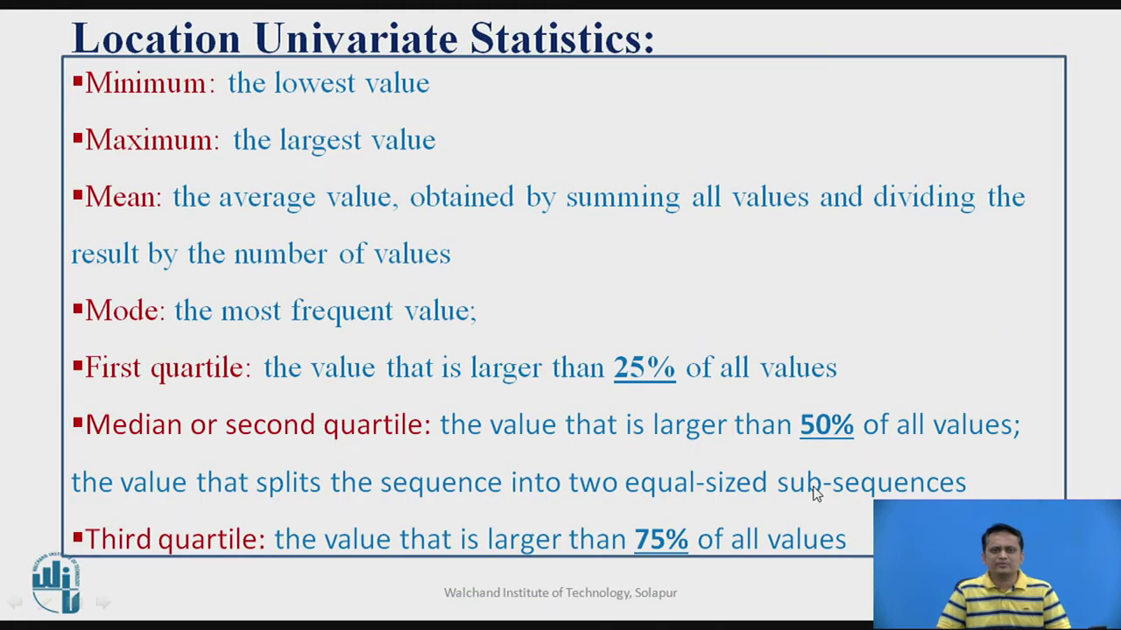
pyautogui.click(815, 493)
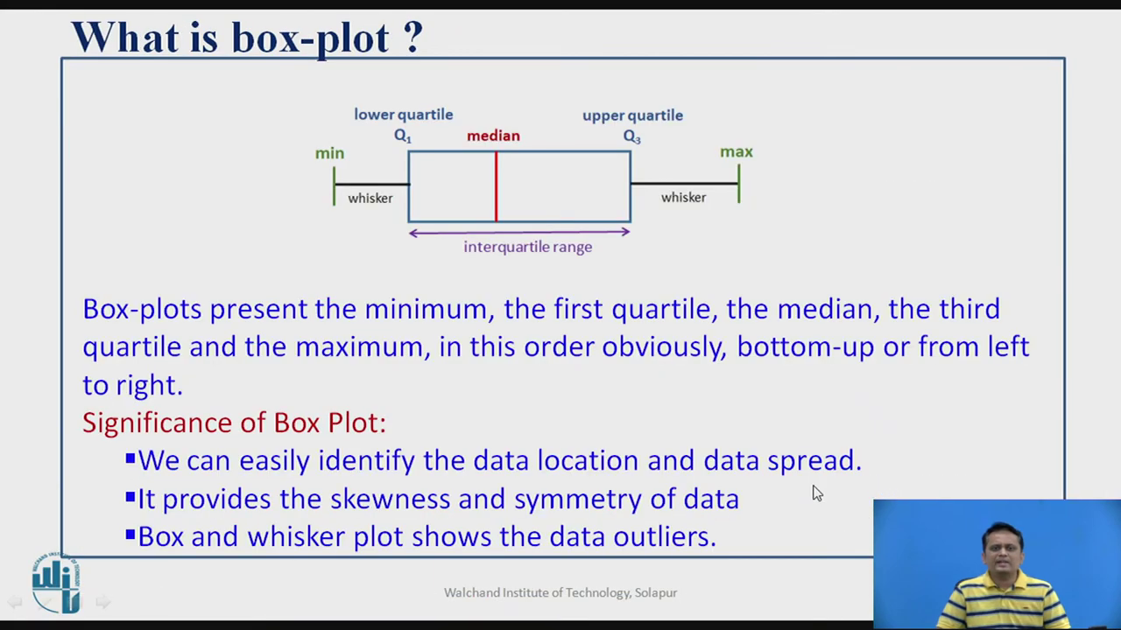